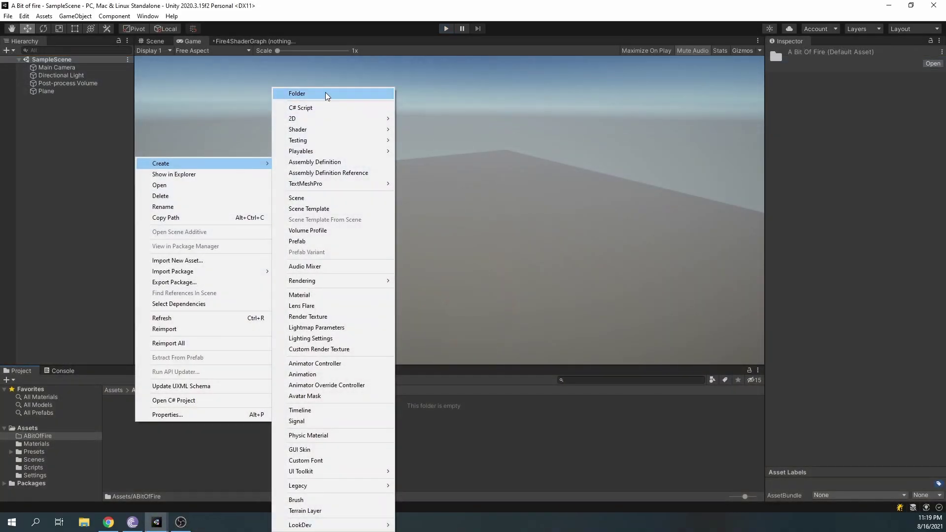
- Create a FireCartoon folder inside ABitOfFire and add a Universal Render Pipeline unlit shader graph named FireShader in it
{"action": "left_click", "coordinate": [325, 94]}
{"action": "type", "text": "FireCartoon"}
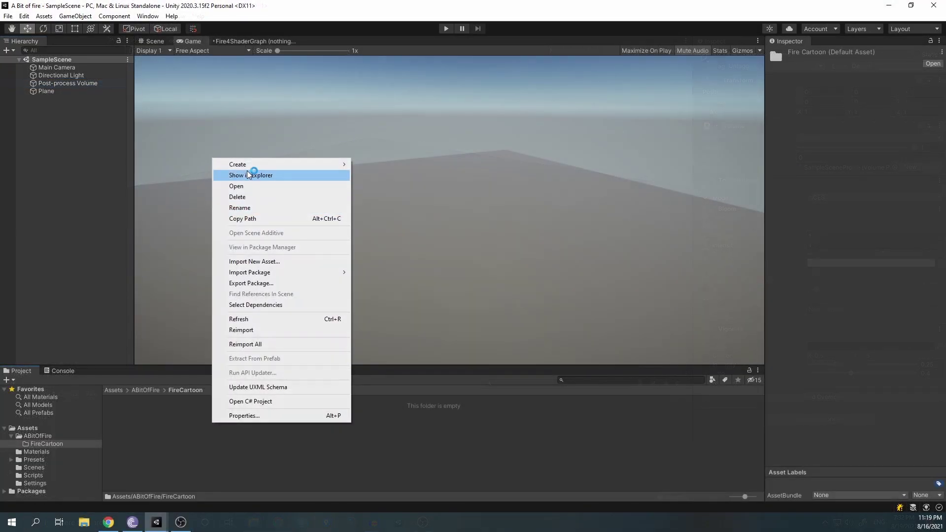
{"action": "mouse_move", "coordinate": [276, 164]}
{"action": "mouse_move", "coordinate": [407, 134]}
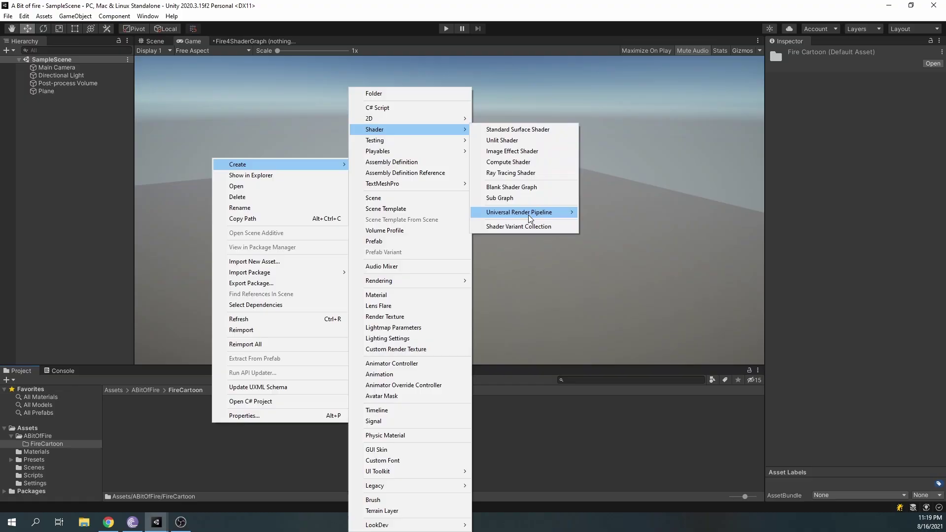
{"action": "mouse_move", "coordinate": [530, 217]}
{"action": "left_click", "coordinate": [622, 245]}
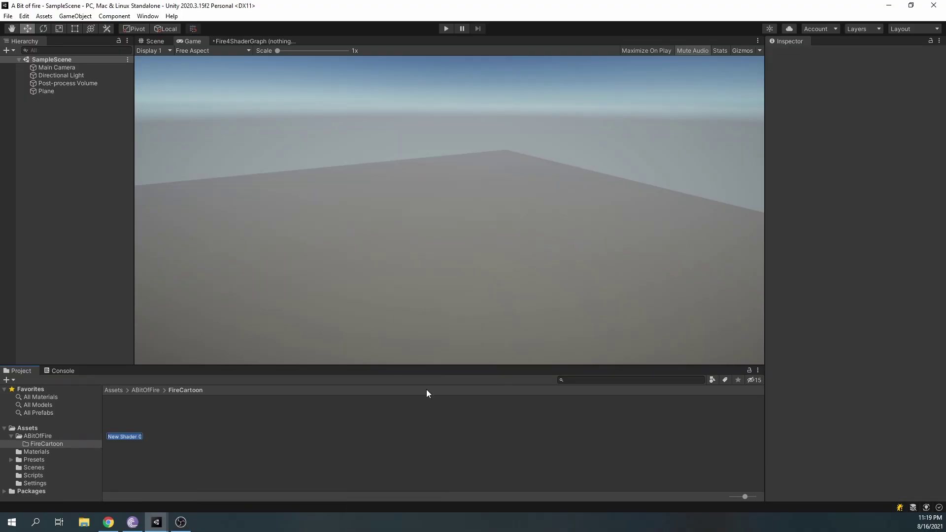
{"action": "type", "text": "FireShader"}
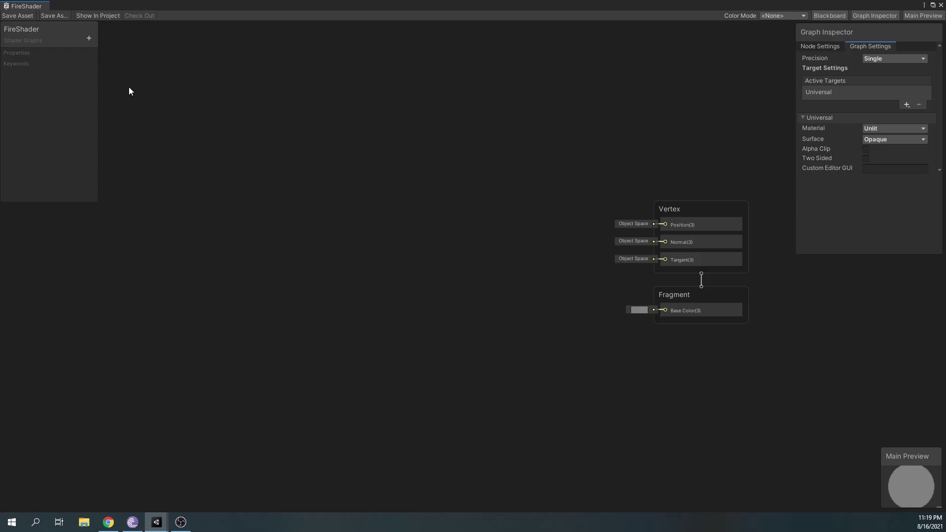
- Add a Texture 2D property named Mask with Default-Particle as its default texture
{"action": "left_click", "coordinate": [89, 38]}
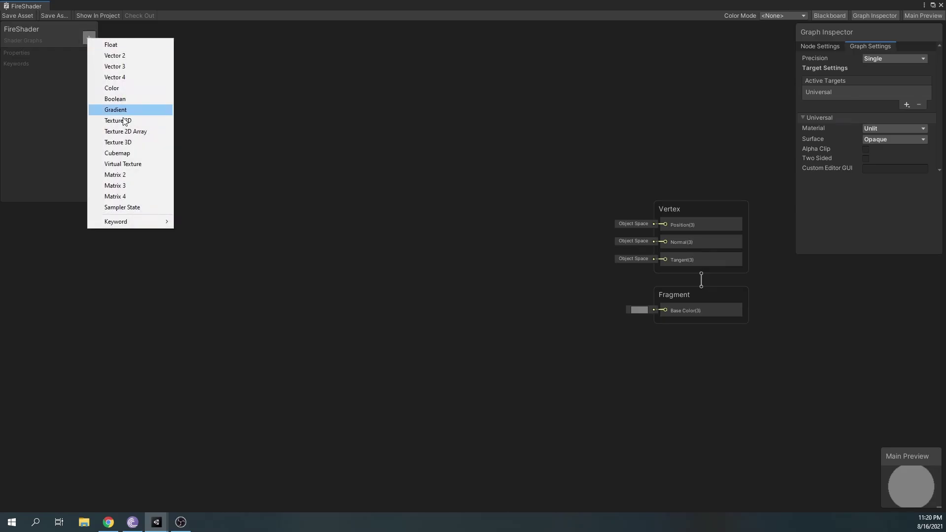
{"action": "left_click", "coordinate": [121, 111]}
{"action": "type", "text": "Mask"}
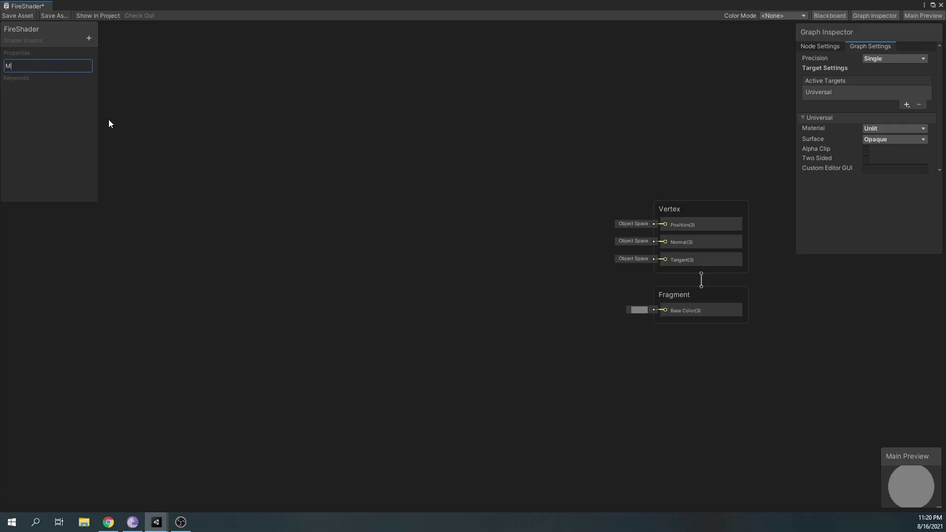
{"action": "key", "text": "Return"}
{"action": "left_click", "coordinate": [90, 66]}
{"action": "left_click", "coordinate": [930, 101]}
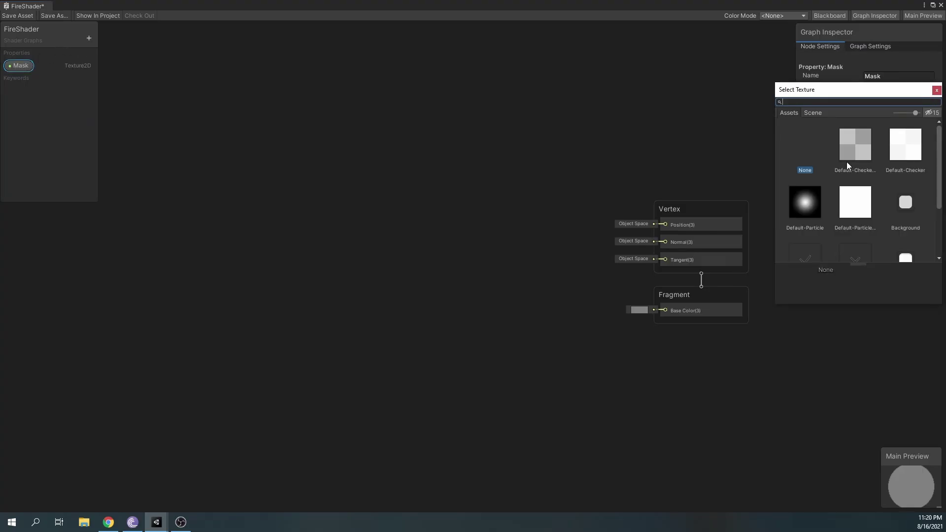
{"action": "left_click", "coordinate": [936, 91]}
{"action": "left_click", "coordinate": [565, 197]}
- Set the graph's surface type to Transparent with Alpha blending
{"action": "left_click", "coordinate": [883, 46]}
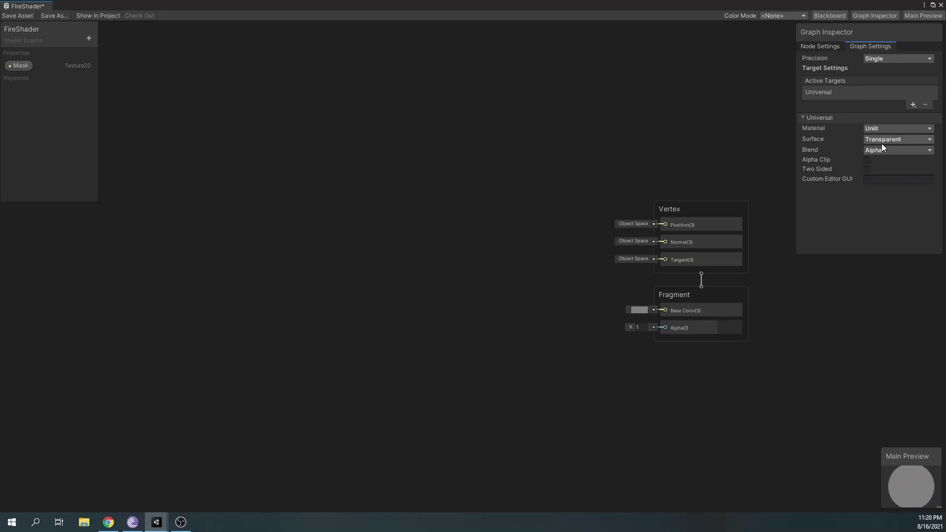
{"action": "left_click", "coordinate": [898, 150]}
{"action": "left_click", "coordinate": [882, 160]}
- Place the Mask property in the graph and connect it to the texture input of a new Sample Texture 2D LOD node
{"action": "left_click", "coordinate": [20, 66]}
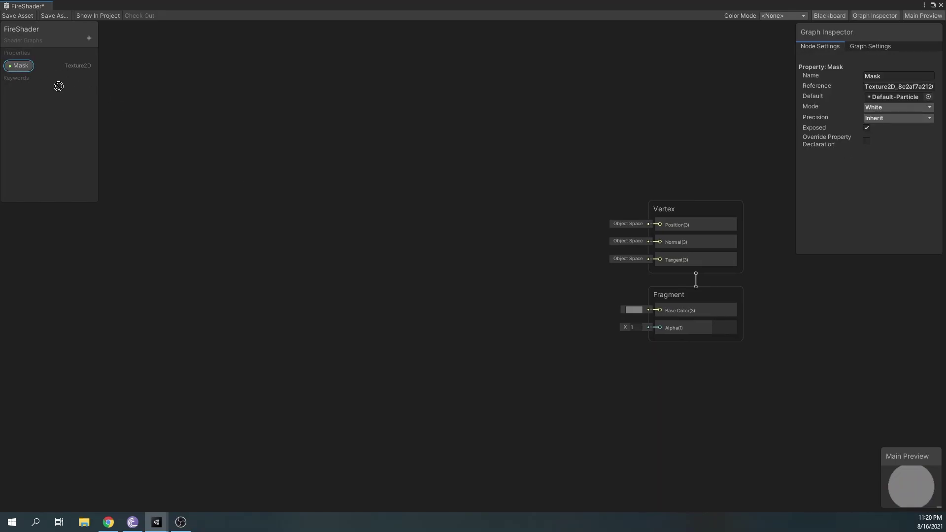
{"action": "type", "text": "sample"}
{"action": "left_click_drag", "start_coordinate": [347, 292], "coordinate": [374, 294]}
{"action": "key", "text": "Return"}
{"action": "left_click_drag", "start_coordinate": [307, 270], "coordinate": [415, 311]}
{"action": "left_click_drag", "start_coordinate": [416, 308], "coordinate": [274, 327]}
- Multiply the R output of the mask sample by a new Simple Noise node using a Multiply node
{"action": "middle_click_drag", "start_coordinate": [336, 326], "coordinate": [495, 289]}
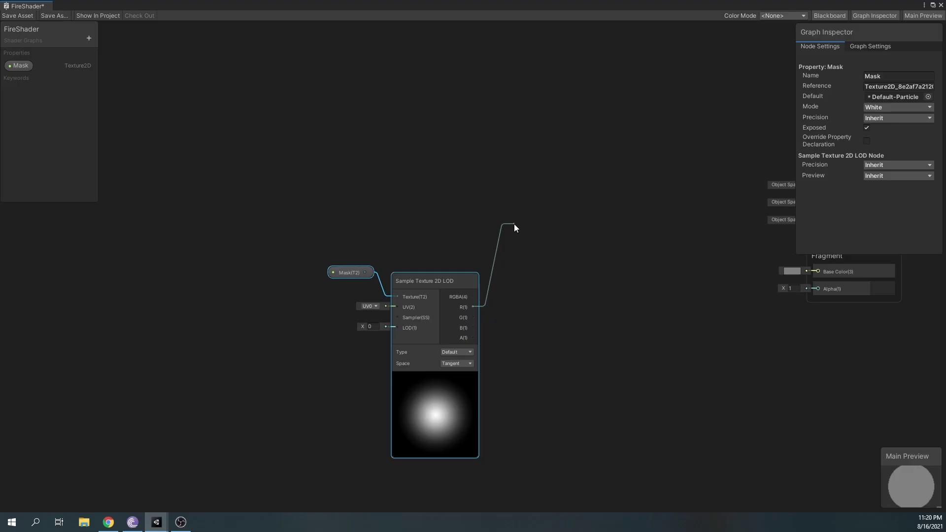
{"action": "type", "text": "mul"}
{"action": "left_click_drag", "start_coordinate": [513, 224], "coordinate": [430, 114]}
{"action": "key", "text": "Return"}
{"action": "type", "text": "simp"}
{"action": "key", "text": "Return"}
- Set the Simple Noise scale to 30
{"action": "left_click", "coordinate": [358, 140]}
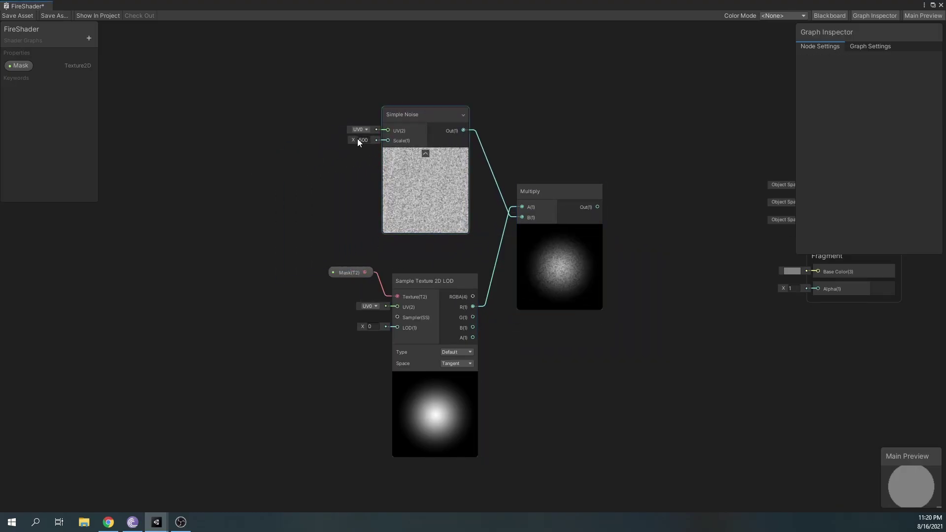
{"action": "type", "text": "50"}
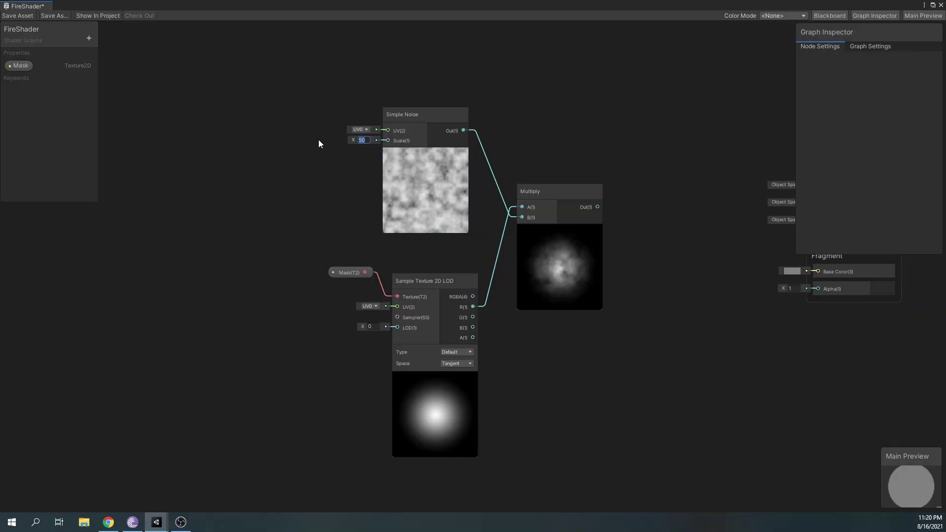
{"action": "type", "text": "30"}
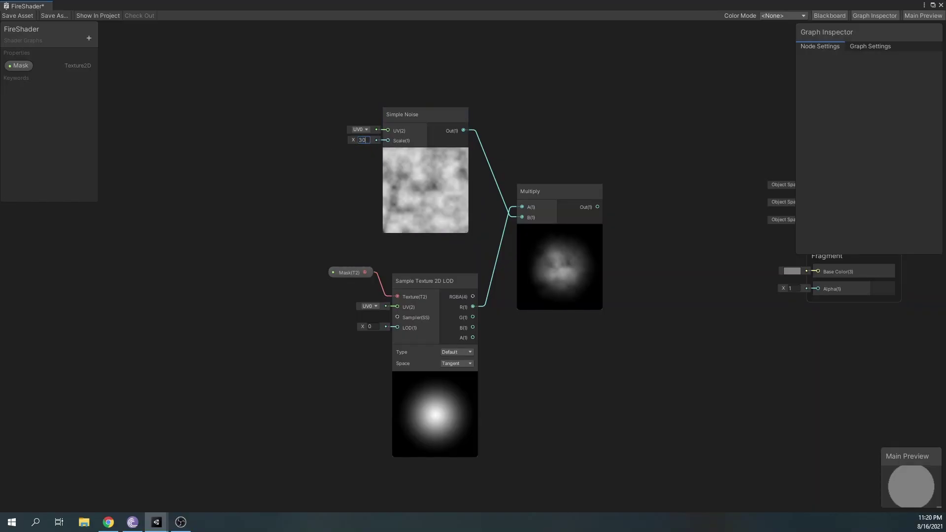
- Feed the Multiply result into a Step node with edge 0.04 and connect its output to the Fragment Alpha
{"action": "left_click_drag", "start_coordinate": [293, 107], "coordinate": [547, 311]}
{"action": "left_click_drag", "start_coordinate": [561, 202], "coordinate": [338, 202]}
{"action": "left_click", "coordinate": [396, 209]}
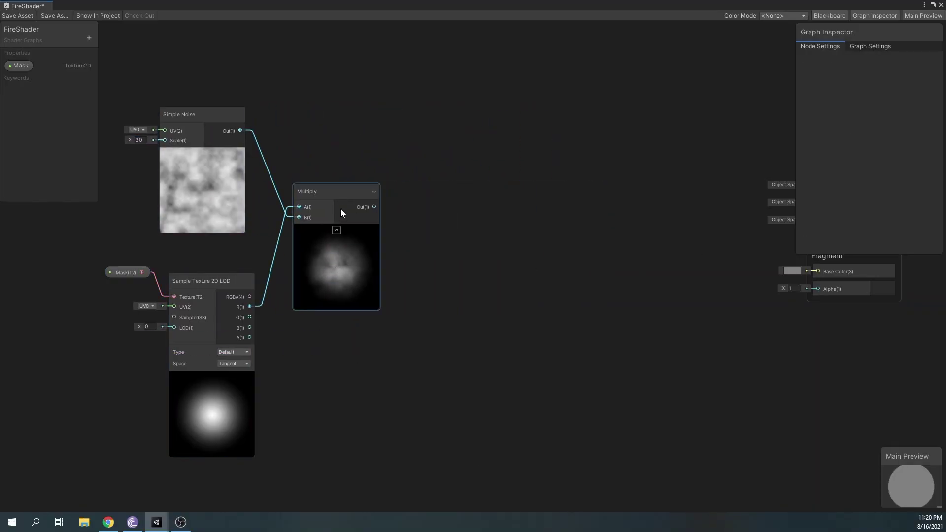
{"action": "type", "text": "step"}
{"action": "left_click_drag", "start_coordinate": [428, 206], "coordinate": [387, 195]}
{"action": "key", "text": "Return"}
{"action": "left_click", "coordinate": [490, 178]}
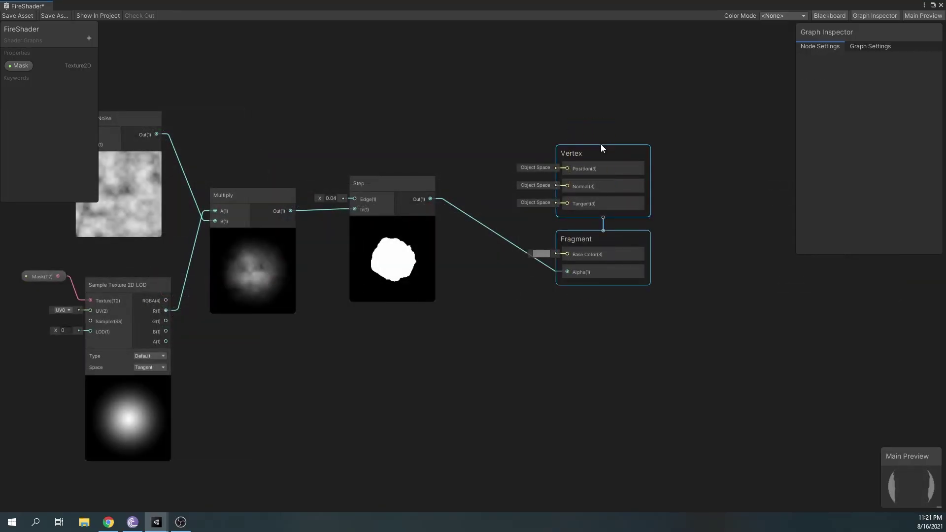
{"action": "left_click_drag", "start_coordinate": [602, 148], "coordinate": [598, 85]}
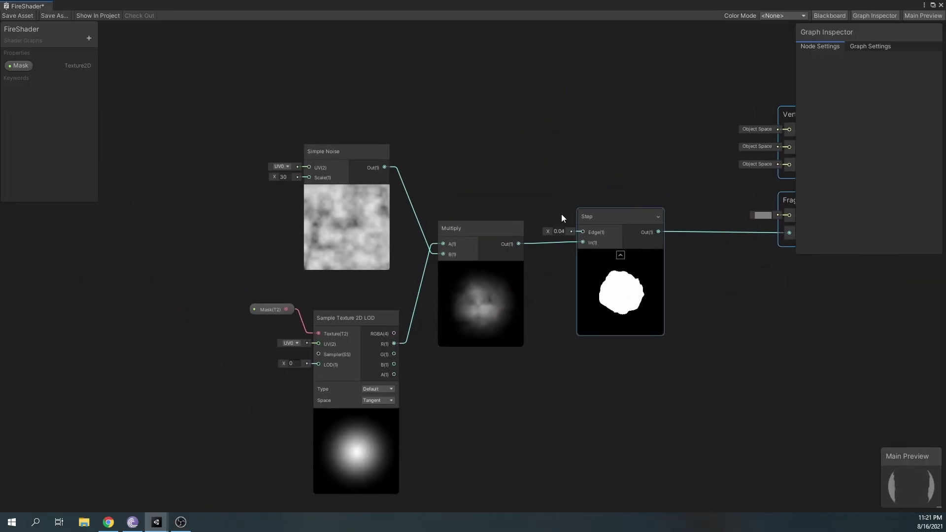
- Add a Twirl node that feeds the UV input of the Simple Noise node
{"action": "scroll", "coordinate": [561, 214], "scroll_direction": "down", "scroll_amount": 3}
{"action": "scroll", "coordinate": [416, 180], "scroll_direction": "up", "scroll_amount": 4}
{"action": "left_click", "coordinate": [470, 231]}
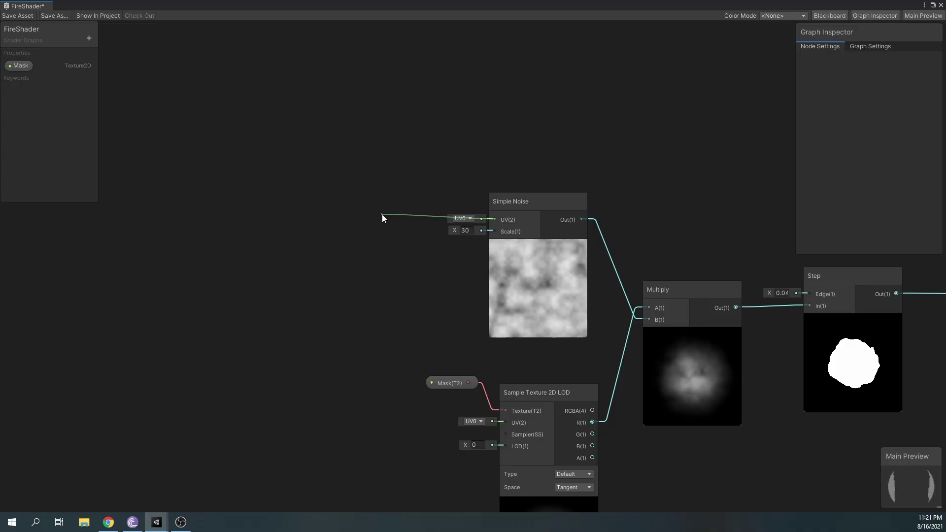
{"action": "left_click_drag", "start_coordinate": [382, 218], "coordinate": [382, 219]}
{"action": "type", "text": "twirl"}
{"action": "key", "text": "Return"}
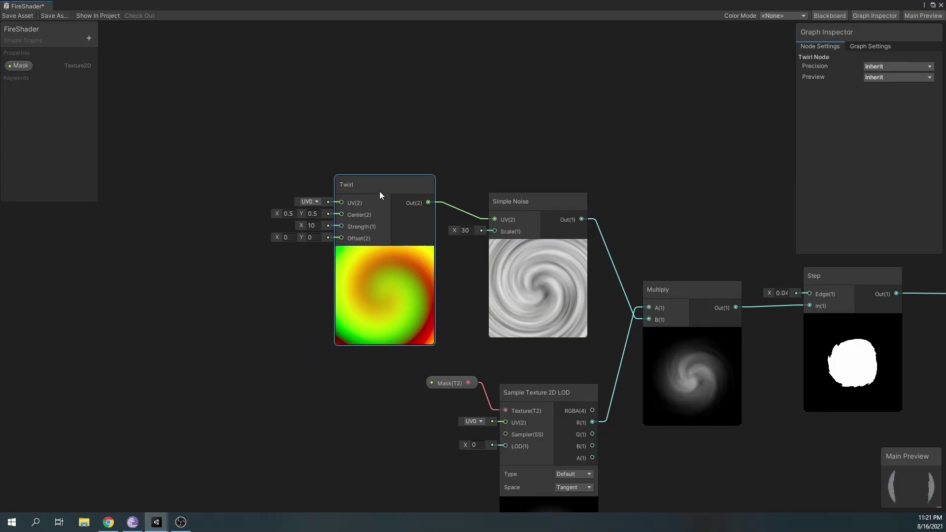
- Adjust the Twirl strength to about 5.49 and the Step edge to 0.16
{"action": "left_click_drag", "start_coordinate": [300, 225], "coordinate": [274, 229]}
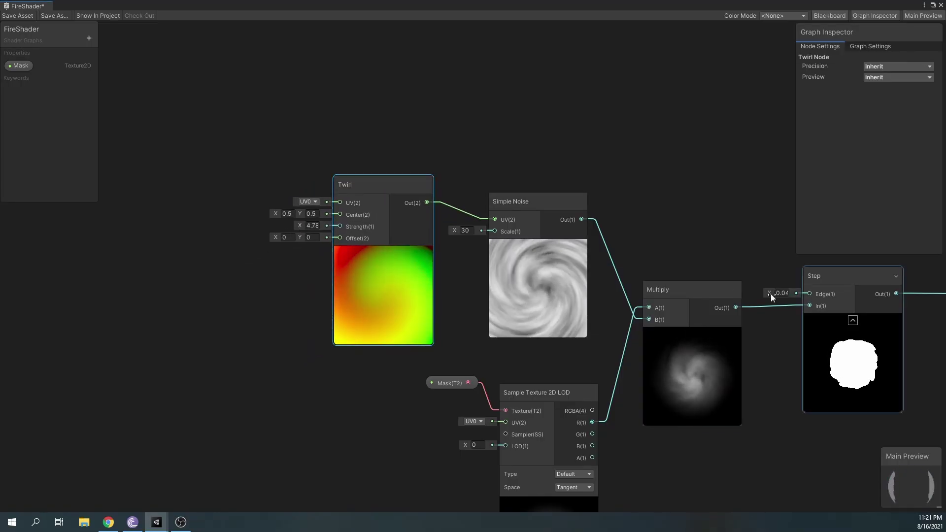
{"action": "left_click_drag", "start_coordinate": [771, 294], "coordinate": [773, 294]}
- Add a Float property named TwirlStrength with default 5 and connect it to the Twirl node's Strength
{"action": "left_click", "coordinate": [88, 38]}
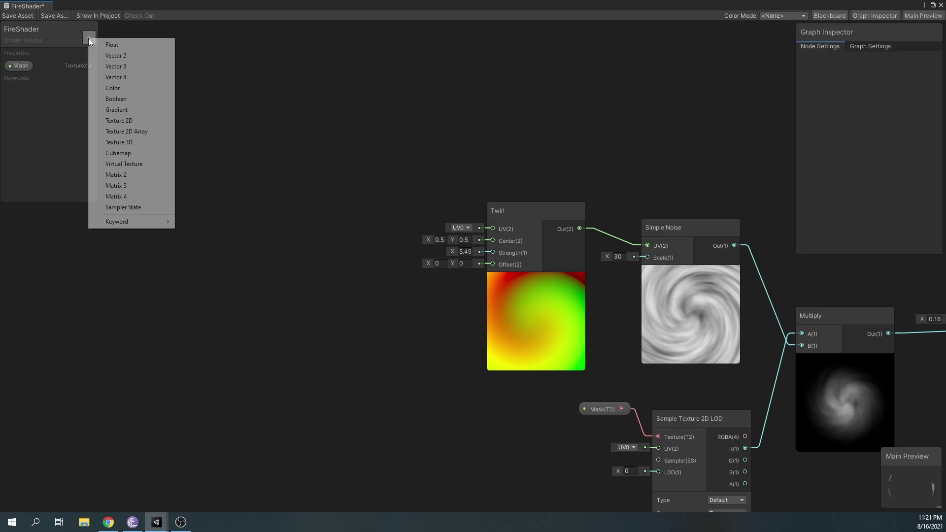
{"action": "left_click", "coordinate": [122, 46]}
{"action": "type", "text": "Twi"}
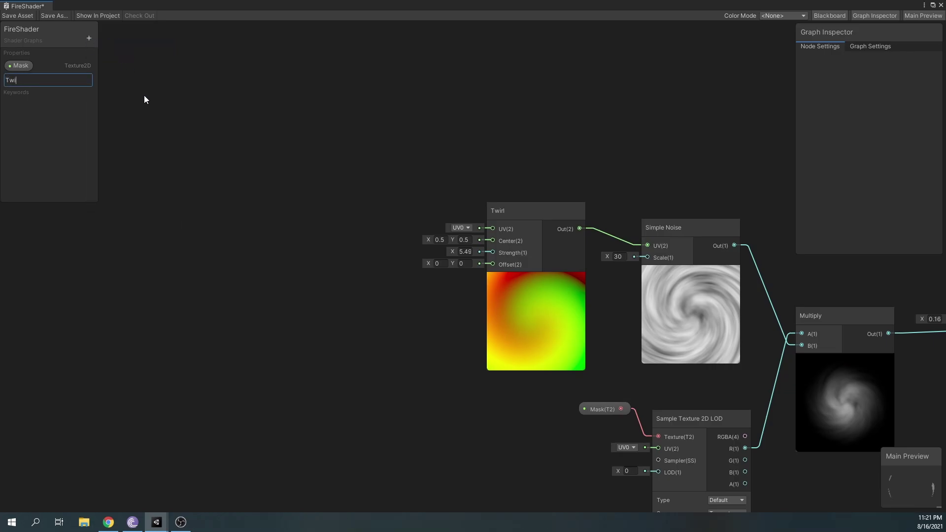
{"action": "type", "text": "rlStrength"}
{"action": "key", "text": "Return"}
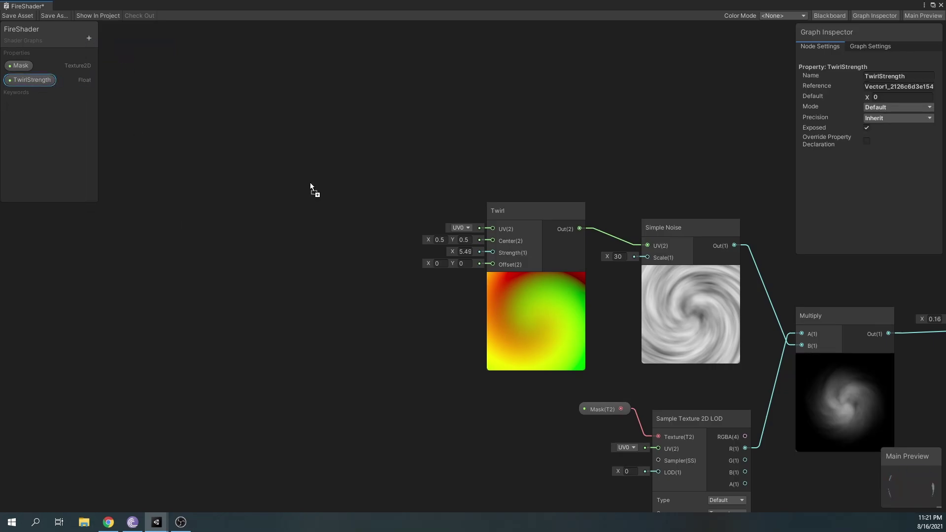
{"action": "left_click_drag", "start_coordinate": [310, 183], "coordinate": [370, 252]}
{"action": "left_click_drag", "start_coordinate": [401, 251], "coordinate": [493, 252]}
{"action": "left_click_drag", "start_coordinate": [372, 249], "coordinate": [362, 251]}
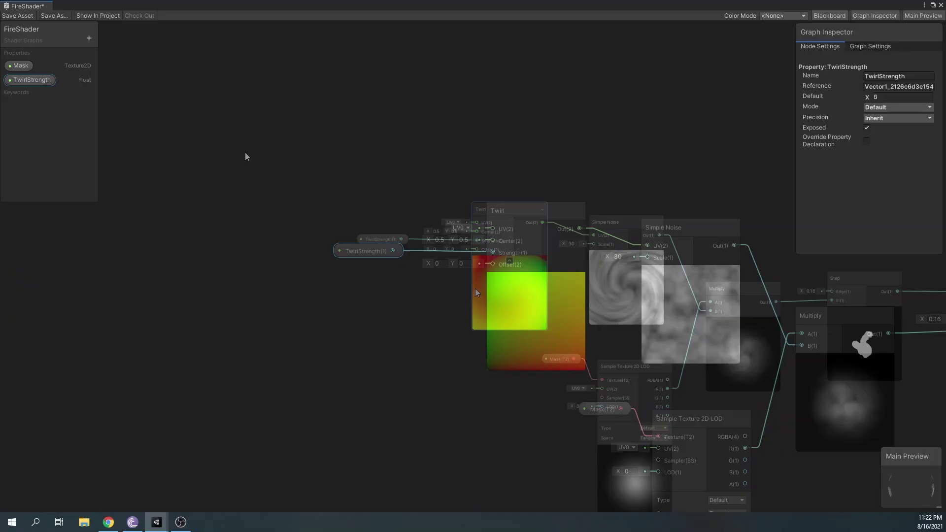
- Add a Vector 2 node that feeds the Twirl node's Offset
{"action": "left_click_drag", "start_coordinate": [477, 249], "coordinate": [403, 269]}
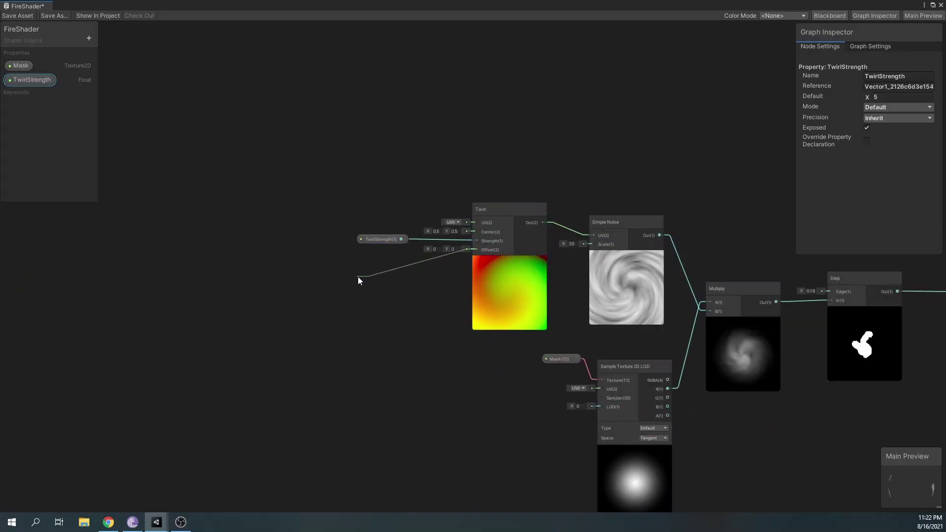
{"action": "type", "text": "vector 2"}
{"action": "key", "text": "Return"}
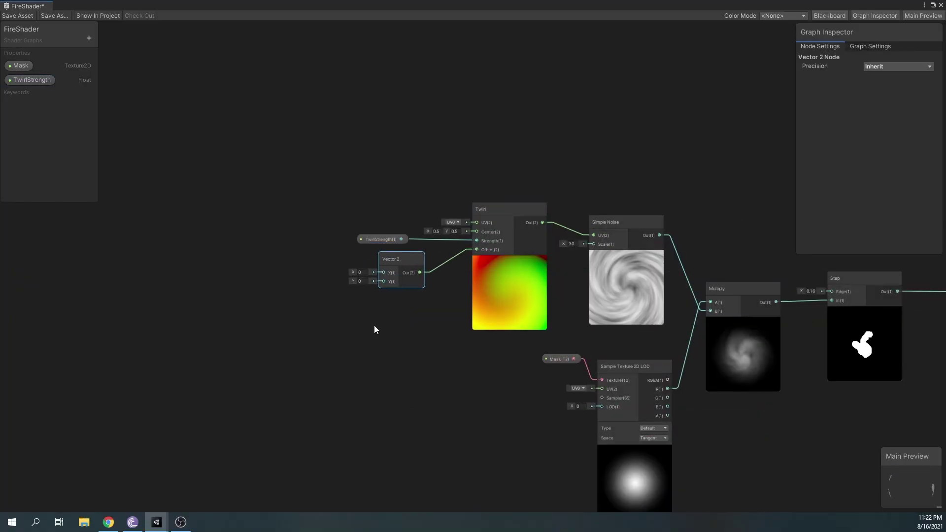
- Drive the Vector 2 node's X with a Multiply node that multiplies Time by 0.5
{"action": "type", "text": "mul"}
{"action": "left_click_drag", "start_coordinate": [326, 267], "coordinate": [283, 264]}
{"action": "key", "text": "Return"}
{"action": "middle_click_drag", "start_coordinate": [268, 279], "coordinate": [411, 283]}
{"action": "type", "text": "tim"}
{"action": "left_click_drag", "start_coordinate": [411, 283], "coordinate": [333, 258]}
{"action": "type", "text": "e"}
{"action": "key", "text": "Return"}
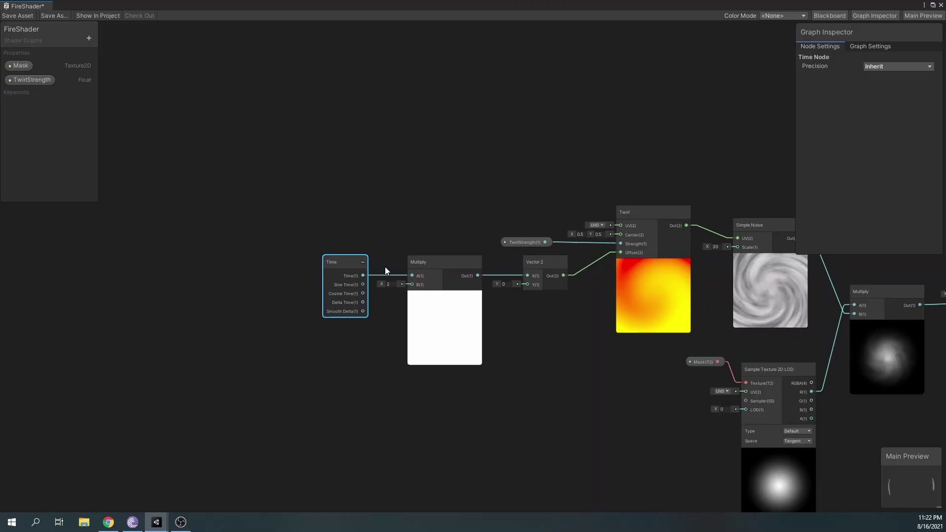
{"action": "left_click", "coordinate": [393, 284]}
{"action": "type", "text": "0.5"}
- Add a Float property named ScrollSpeed with default 0.5 and connect it to the B input of the Time Multiply node
{"action": "middle_click_drag", "start_coordinate": [550, 193], "coordinate": [257, 147]}
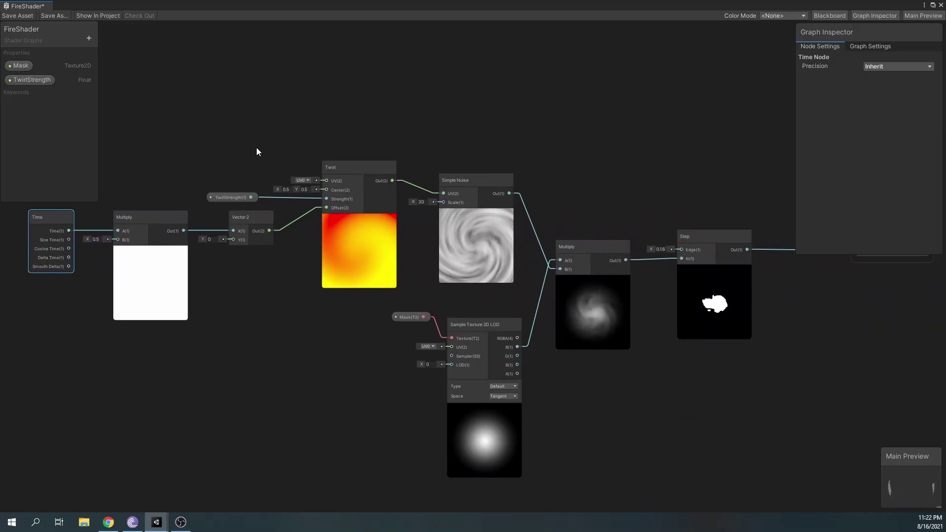
{"action": "scroll", "coordinate": [720, 313], "scroll_direction": "up", "scroll_amount": 3}
{"action": "middle_click_drag", "start_coordinate": [725, 307], "coordinate": [615, 299]}
{"action": "scroll", "coordinate": [614, 299], "scroll_direction": "down", "scroll_amount": 4}
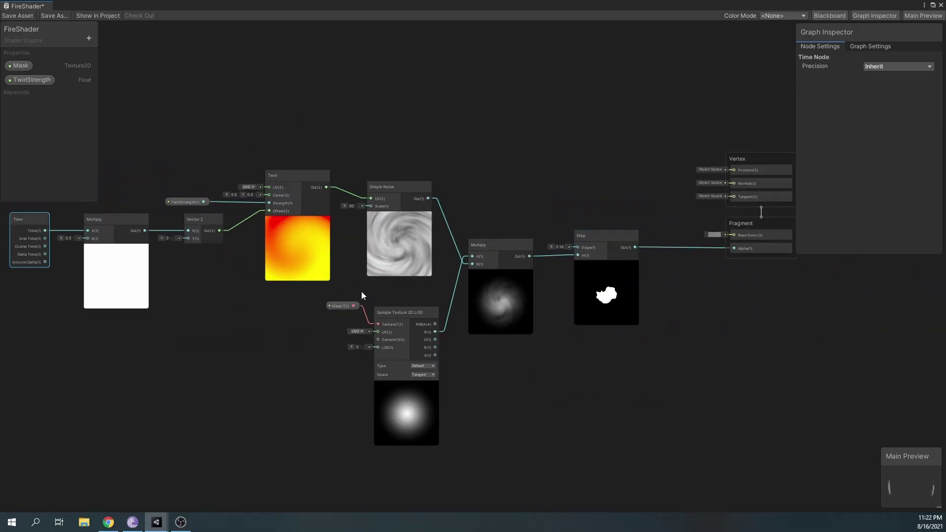
{"action": "middle_click_drag", "start_coordinate": [57, 269], "coordinate": [326, 311]}
{"action": "left_click", "coordinate": [88, 38]}
{"action": "left_click", "coordinate": [119, 44]}
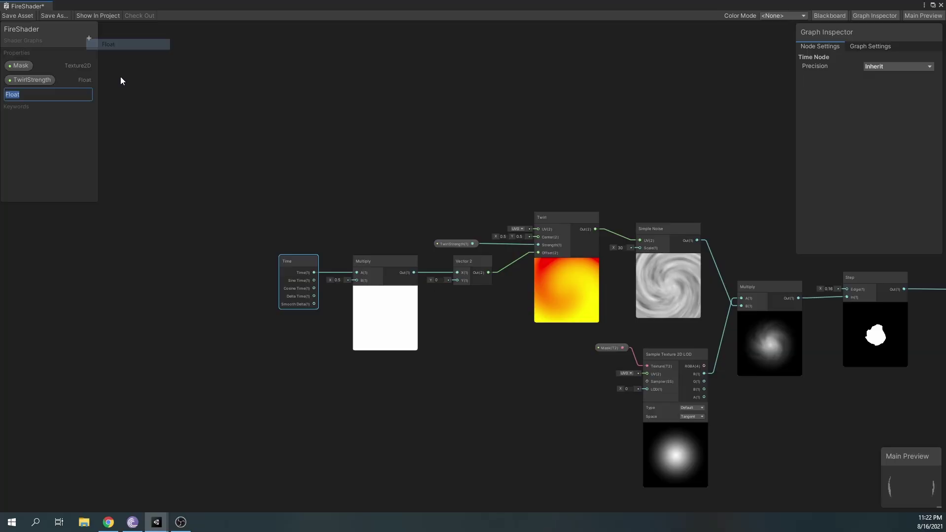
{"action": "type", "text": "ScrollSpeed"}
{"action": "key", "text": "Return"}
{"action": "left_click_drag", "start_coordinate": [30, 93], "coordinate": [357, 280]}
{"action": "left_click", "coordinate": [891, 101]}
{"action": "type", "text": "0."}
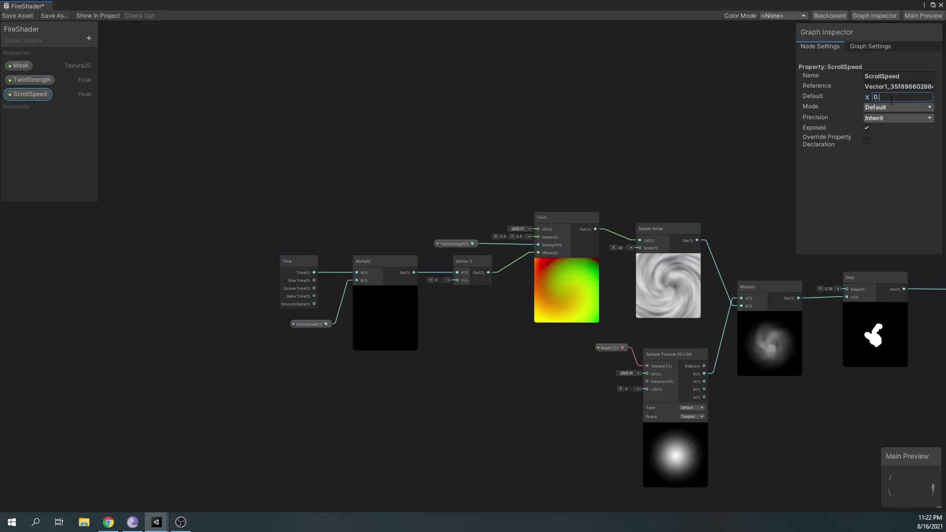
{"action": "type", "text": "5"}
- Add a second, unconnected Simple Noise node with scale 50 in the empty area above the Time nodes
{"action": "middle_click_drag", "start_coordinate": [587, 342], "coordinate": [703, 404]}
{"action": "middle_click_drag", "start_coordinate": [538, 196], "coordinate": [589, 232]}
{"action": "right_click", "coordinate": [337, 168]}
{"action": "left_click", "coordinate": [389, 176]}
{"action": "type", "text": "simp"}
{"action": "key", "text": "Return"}
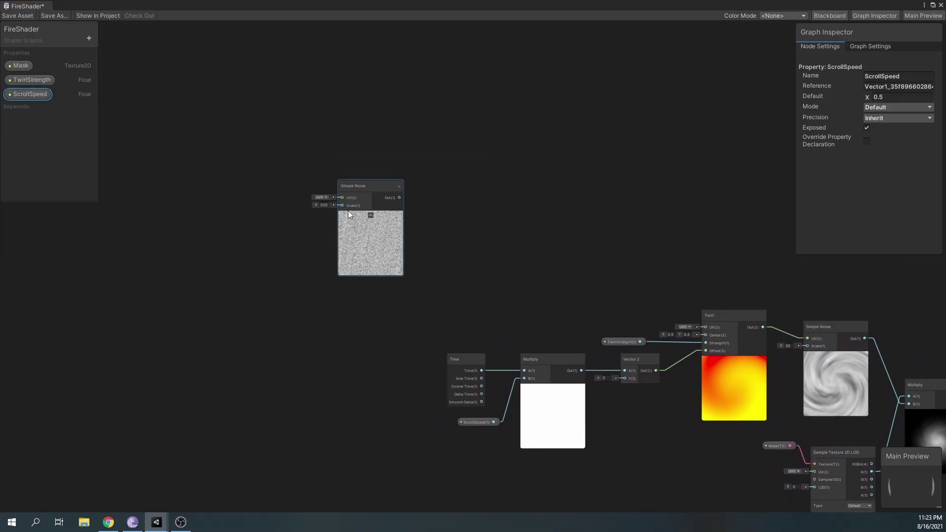
{"action": "type", "text": "50"}
{"action": "left_click_drag", "start_coordinate": [370, 186], "coordinate": [318, 166]}
- Remap the new noise from the range 0 to 1 to the range -1 to 1 and feed it into a Multiply node
{"action": "key", "text": "space"}
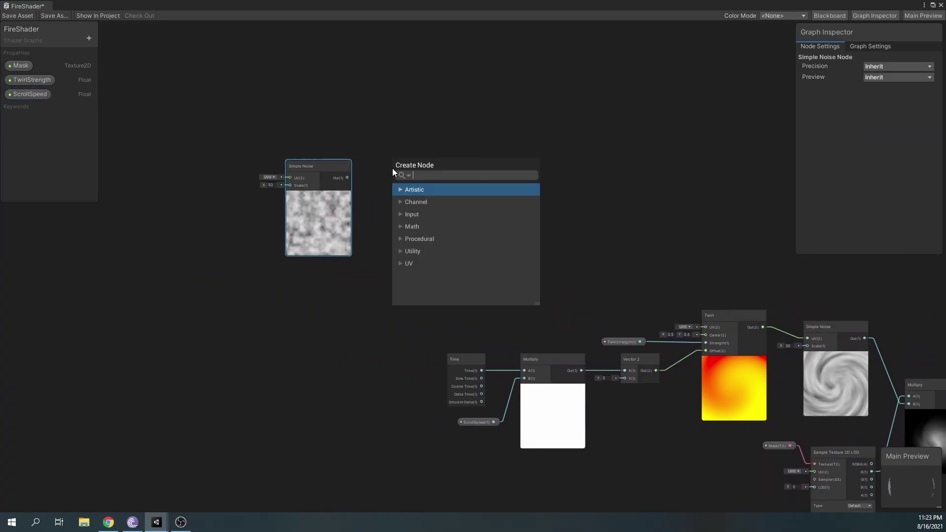
{"action": "type", "text": "remap"}
{"action": "key", "text": "Return"}
{"action": "left_click", "coordinate": [376, 186]}
{"action": "left_click_drag", "start_coordinate": [393, 167], "coordinate": [497, 175]}
{"action": "type", "text": "0"}
{"action": "left_click", "coordinate": [376, 191]}
{"action": "type", "text": "-1multiply"}
{"action": "key", "text": "Return"}
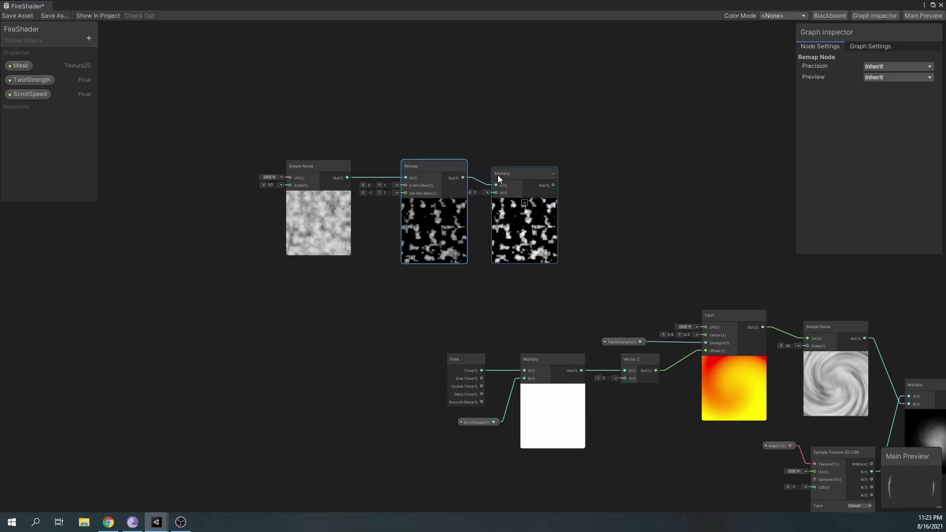
- Add a Float property named DistortionStrength
{"action": "left_click", "coordinate": [89, 38]}
{"action": "left_click", "coordinate": [129, 44]}
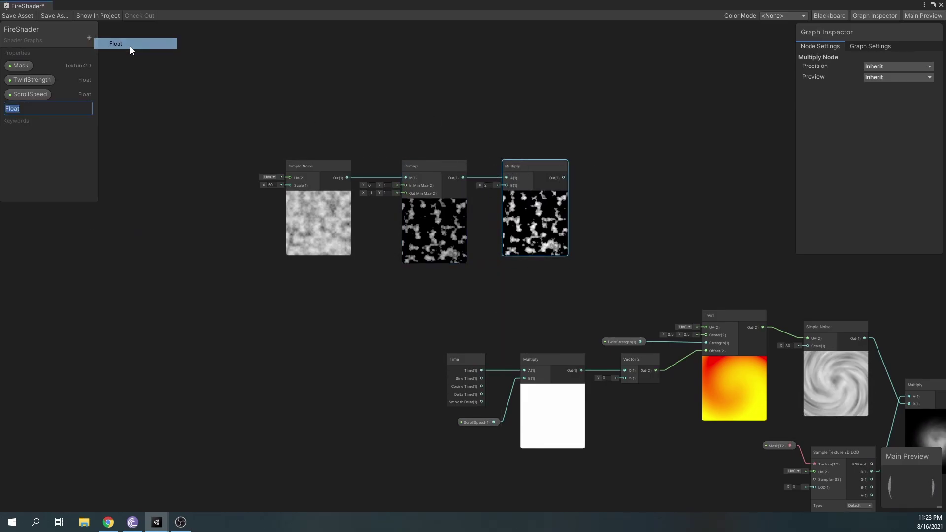
{"action": "type", "text": "DistortionStrength"}
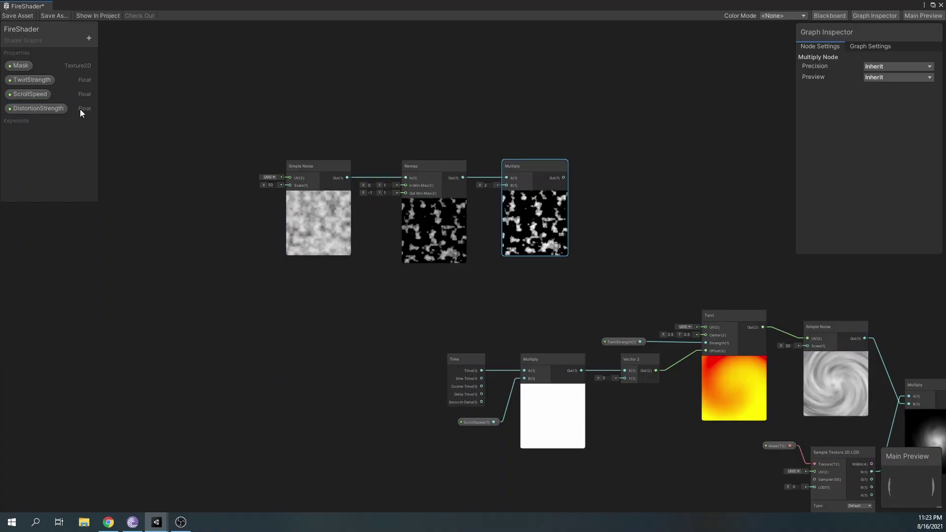
- Connect the DistortionStrength property to the B input of the remapped noise's Multiply node and set its default to 0.1
{"action": "left_click_drag", "start_coordinate": [80, 108], "coordinate": [465, 139]}
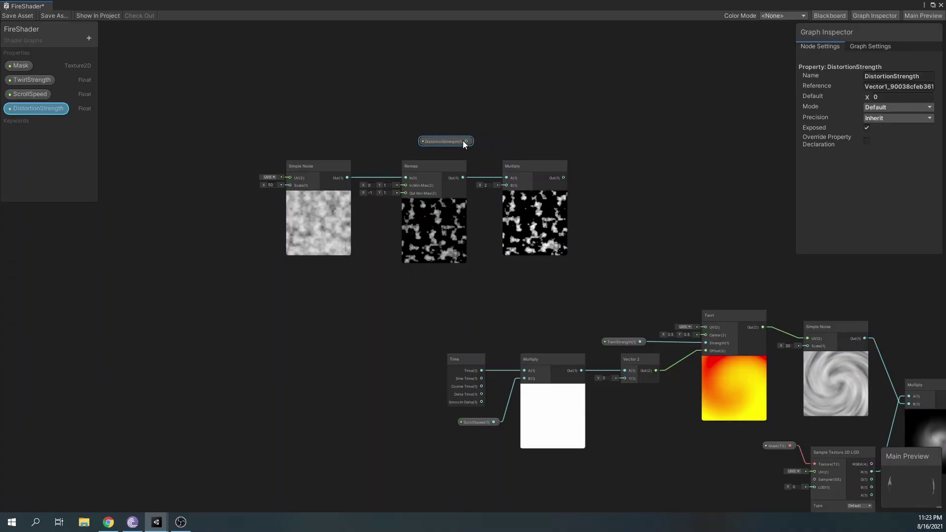
{"action": "left_click", "coordinate": [880, 97]}
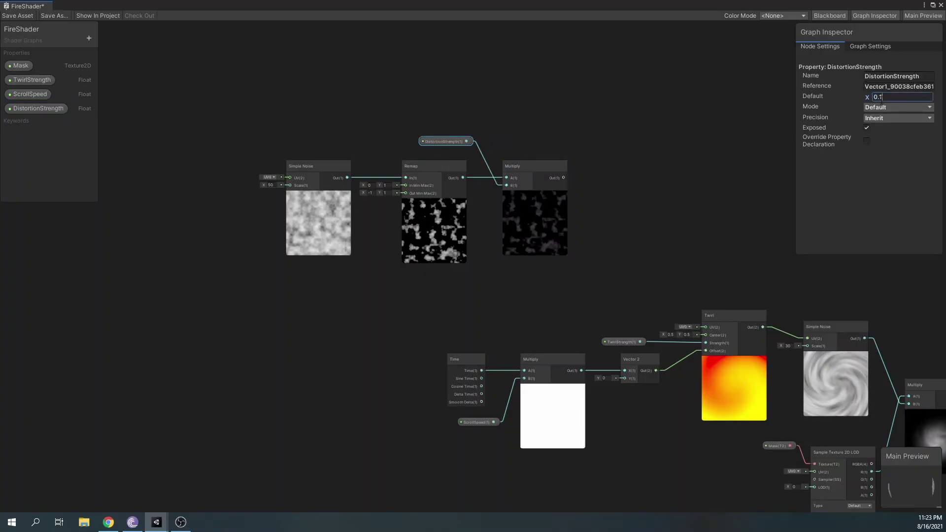
- Create a UV node above the noise chain and combine it with the Multiply output in an Add node
{"action": "left_click", "coordinate": [491, 75]}
{"action": "key", "text": "space"}
{"action": "type", "text": "uv"}
{"action": "key", "text": "Return"}
{"action": "left_click_drag", "start_coordinate": [514, 94], "coordinate": [516, 57]}
{"action": "left_click_drag", "start_coordinate": [555, 64], "coordinate": [613, 156]}
{"action": "type", "text": "add"}
{"action": "key", "text": "Return"}
{"action": "left_click_drag", "start_coordinate": [564, 215], "coordinate": [611, 173]}
- Feed the Add node's output into the UV input of the Twirl node
{"action": "middle_click_drag", "start_coordinate": [641, 197], "coordinate": [564, 182]}
{"action": "left_click_drag", "start_coordinate": [592, 151], "coordinate": [629, 349]}
{"action": "mouse_move", "coordinate": [703, 309]}
{"action": "middle_mouse_down"}
{"action": "mouse_move", "coordinate": [466, 208]}
{"action": "mouse_move", "coordinate": [715, 303]}
{"action": "middle_mouse_up"}
{"action": "scroll", "coordinate": [702, 328], "scroll_direction": "up", "scroll_amount": 5}
{"action": "scroll", "coordinate": [702, 328], "scroll_direction": "down", "scroll_amount": 6}
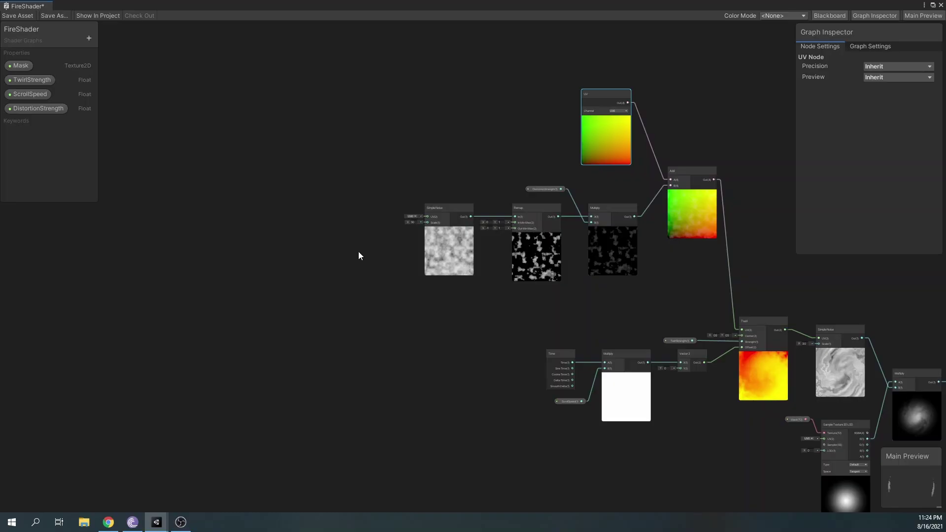
- Feed the distortion Simple Noise's UV from a new Tiling And Offset node, with a Vector 2 node driving its Offset
{"action": "scroll", "coordinate": [367, 234], "scroll_direction": "up", "scroll_amount": 5}
{"action": "middle_click_drag", "start_coordinate": [369, 232], "coordinate": [435, 275]}
{"action": "left_click_drag", "start_coordinate": [553, 243], "coordinate": [452, 249]}
{"action": "type", "text": "tiling"}
{"action": "key", "text": "Return"}
{"action": "left_click_drag", "start_coordinate": [379, 247], "coordinate": [413, 240]}
{"action": "left_click_drag", "start_coordinate": [401, 275], "coordinate": [283, 254]}
{"action": "type", "text": "vector 2"}
{"action": "key", "text": "Return"}
- Drive the new Vector 2's Y input with a Multiply node combining a Time node and the ScrollSpeed property
{"action": "middle_click_drag", "start_coordinate": [251, 275], "coordinate": [452, 312]}
{"action": "type", "text": "multiply"}
{"action": "key", "text": "Return"}
{"action": "left_click_drag", "start_coordinate": [464, 325], "coordinate": [391, 317]}
{"action": "left_click_drag", "start_coordinate": [313, 332], "coordinate": [242, 319]}
{"action": "type", "text": "time"}
{"action": "key", "text": "Return"}
{"action": "left_click_drag", "start_coordinate": [29, 94], "coordinate": [222, 405]}
{"action": "left_click_drag", "start_coordinate": [282, 411], "coordinate": [313, 344]}
- Insert a Multiply by -1 between ScrollSpeed and the Time Multiply's B input, and collapse its preview
{"action": "scroll", "coordinate": [575, 401], "scroll_direction": "down", "scroll_amount": 4}
{"action": "middle_click_drag", "start_coordinate": [574, 401], "coordinate": [472, 296]}
{"action": "left_click_drag", "start_coordinate": [290, 301], "coordinate": [266, 299]}
{"action": "left_click_drag", "start_coordinate": [280, 299], "coordinate": [224, 303]}
{"action": "type", "text": "mu"}
{"action": "key", "text": "Return"}
{"action": "left_click_drag", "start_coordinate": [287, 307], "coordinate": [323, 262]}
{"action": "left_click", "coordinate": [242, 314]}
{"action": "type", "text": "-1"}
{"action": "left_click", "coordinate": [273, 325]}
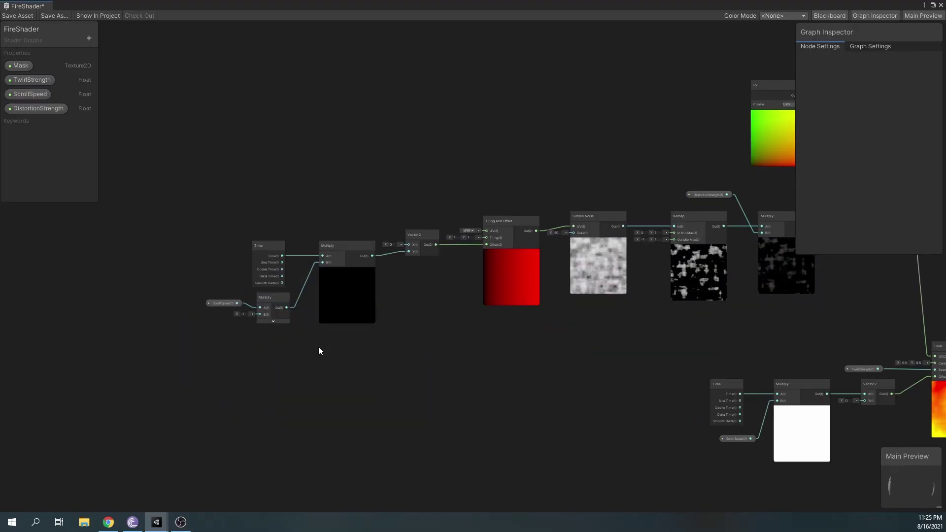
- Set the default of the DistortionStrength property to 0.15
{"action": "middle_click_drag", "start_coordinate": [686, 341], "coordinate": [562, 359]}
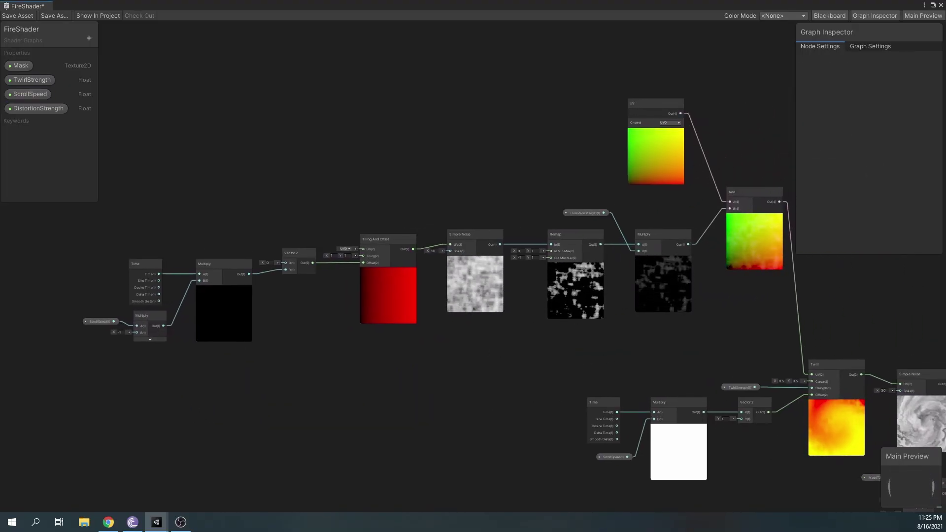
{"action": "middle_click_drag", "start_coordinate": [527, 297], "coordinate": [130, 157]}
{"action": "scroll", "coordinate": [668, 241], "scroll_direction": "up", "scroll_amount": 5}
{"action": "scroll", "coordinate": [666, 239], "scroll_direction": "down", "scroll_amount": 3}
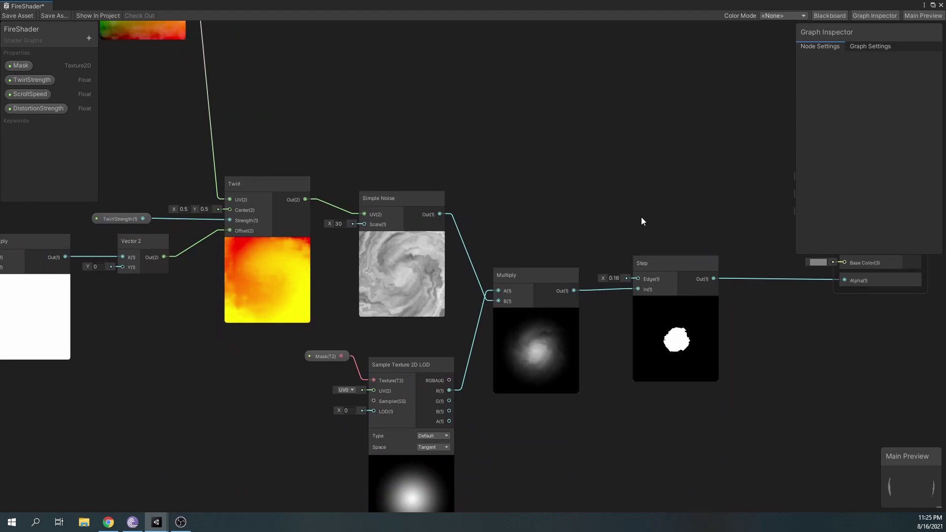
{"action": "left_click", "coordinate": [37, 109]}
{"action": "left_click", "coordinate": [887, 97]}
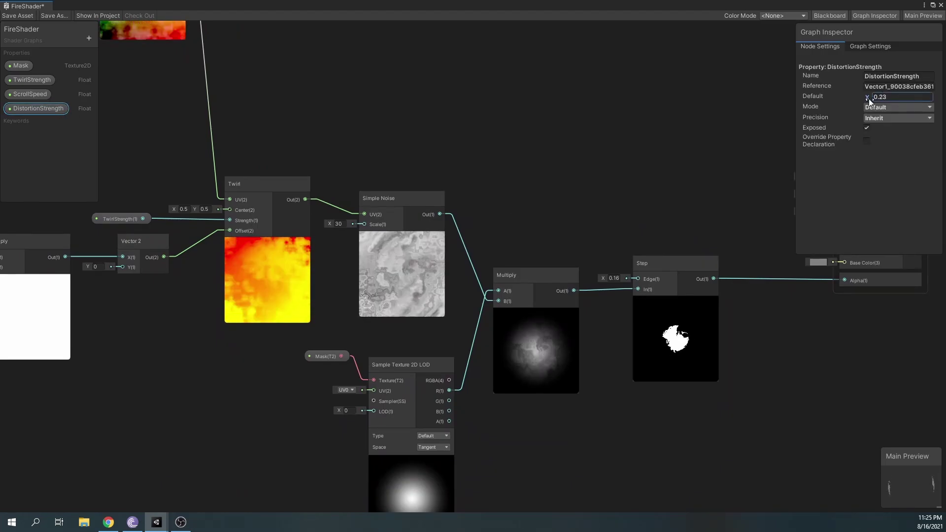
{"action": "key", "text": "BackSpace"}
{"action": "key", "text": "BackSpace"}
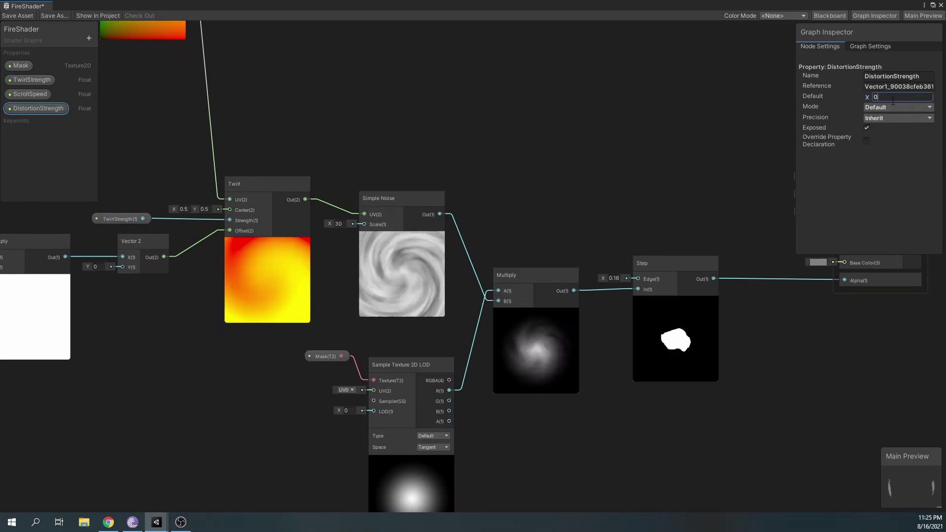
{"action": "type", "text": "15"}
- Set the Step node's Edge to 0.19 and move the node farther away from the mask Multiply
{"action": "middle_click_drag", "start_coordinate": [685, 321], "coordinate": [630, 289]}
{"action": "scroll", "coordinate": [631, 298], "scroll_direction": "up", "scroll_amount": 3}
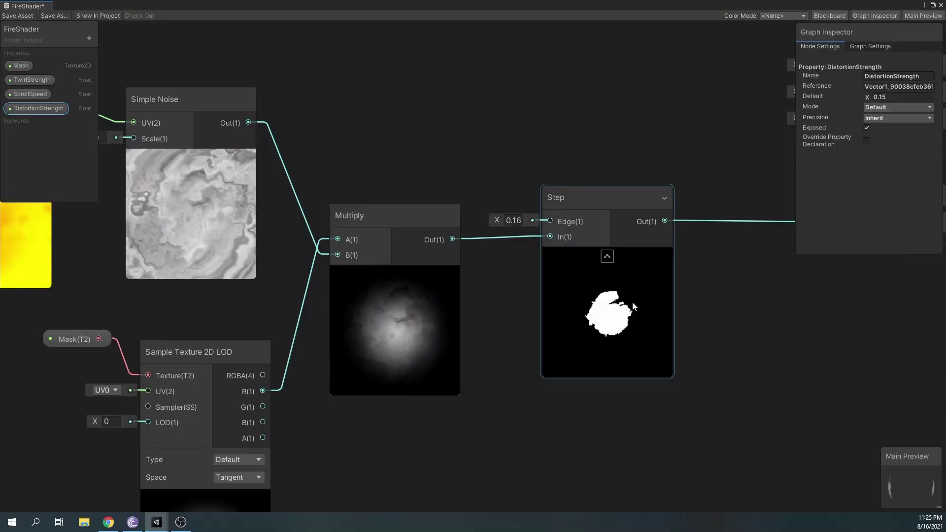
{"action": "scroll", "coordinate": [633, 301], "scroll_direction": "down", "scroll_amount": 1}
{"action": "left_click_drag", "start_coordinate": [584, 215], "coordinate": [669, 217]}
{"action": "middle_click_drag", "start_coordinate": [463, 293], "coordinate": [358, 288]}
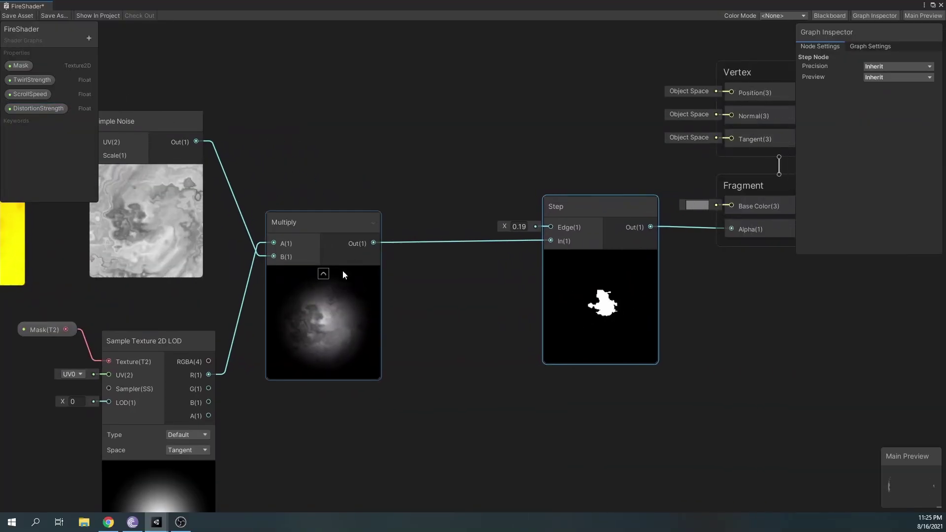
- Insert a Multiply by 2 with collapsed preview between the mask Multiply and Step, and set Step's Edge to 0.3
{"action": "left_click_drag", "start_coordinate": [373, 242], "coordinate": [423, 263]}
{"action": "type", "text": "multiply"}
{"action": "key", "text": "Return"}
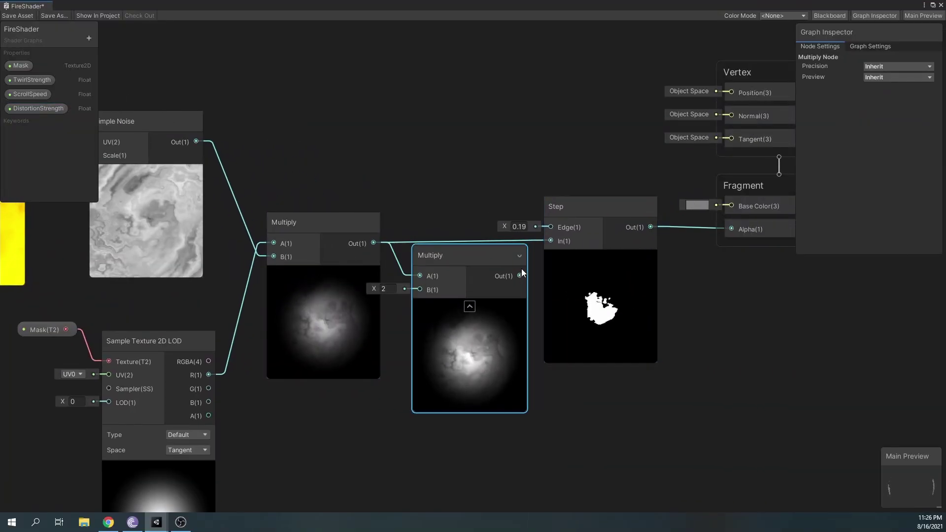
{"action": "left_click_drag", "start_coordinate": [519, 273], "coordinate": [550, 241]}
{"action": "left_click", "coordinate": [469, 304]}
{"action": "left_click_drag", "start_coordinate": [455, 260], "coordinate": [483, 259]}
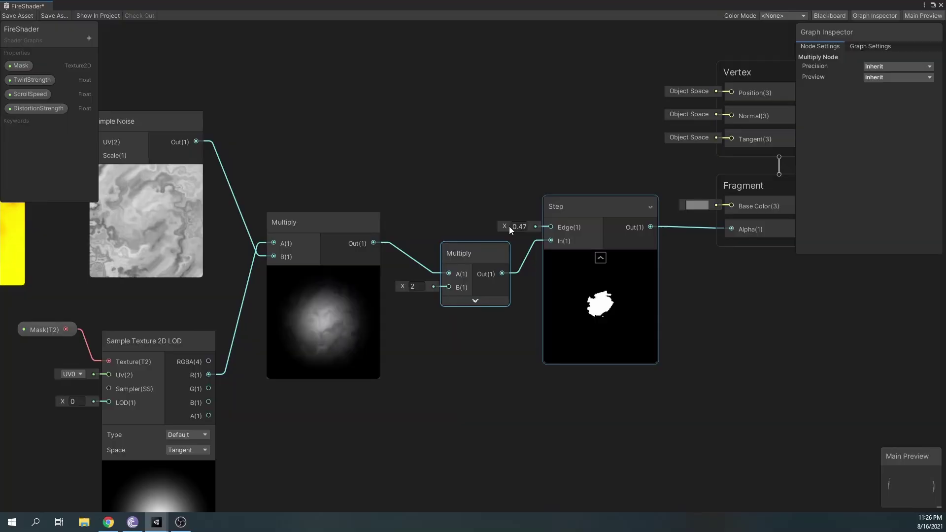
{"action": "mouse_move", "coordinate": [508, 227]}
{"action": "left_mouse_down"}
{"action": "mouse_move", "coordinate": [519, 227]}
{"action": "mouse_move", "coordinate": [504, 230]}
{"action": "left_mouse_up"}
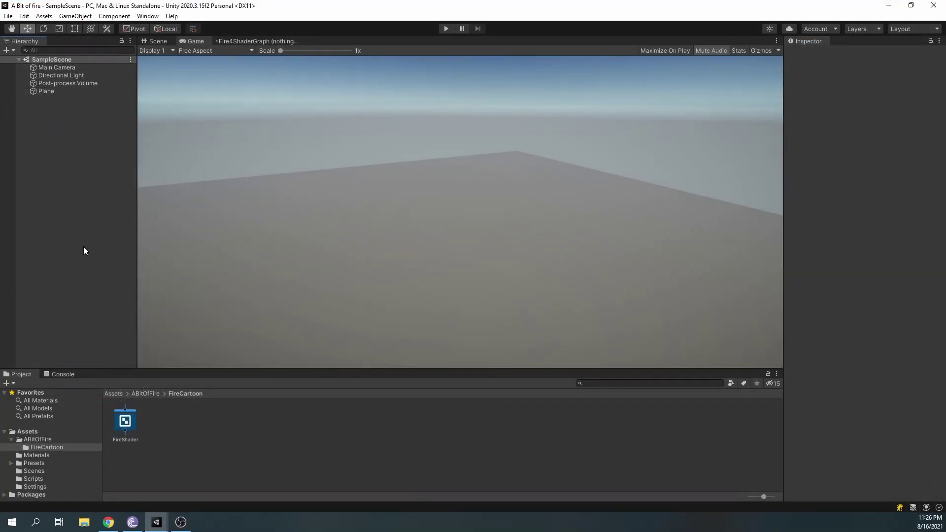
- Create a material named FireMaterial in the FireCartoon folder and assign the FireShader shader to it
{"action": "right_click", "coordinate": [162, 431]}
{"action": "mouse_move", "coordinate": [207, 165]}
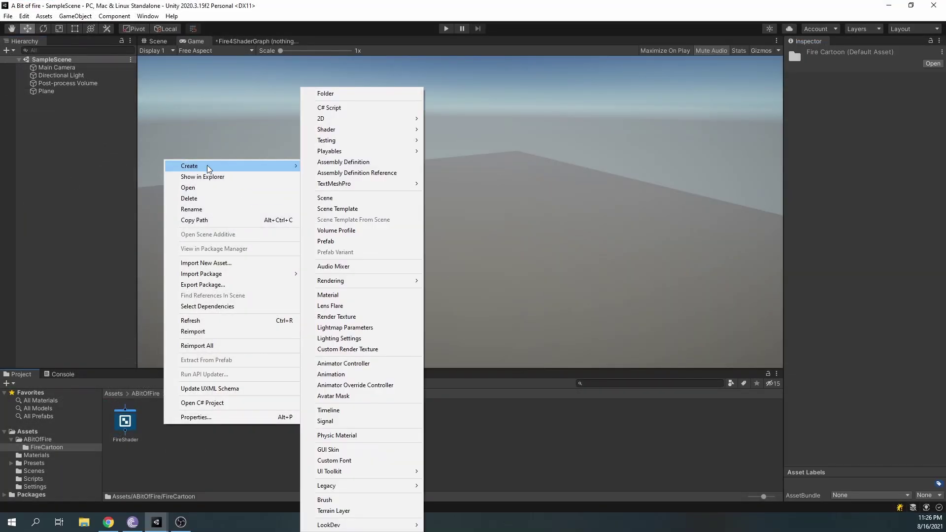
{"action": "left_click", "coordinate": [330, 295]}
{"action": "type", "text": "FireMaterial"}
{"action": "key", "text": "Return"}
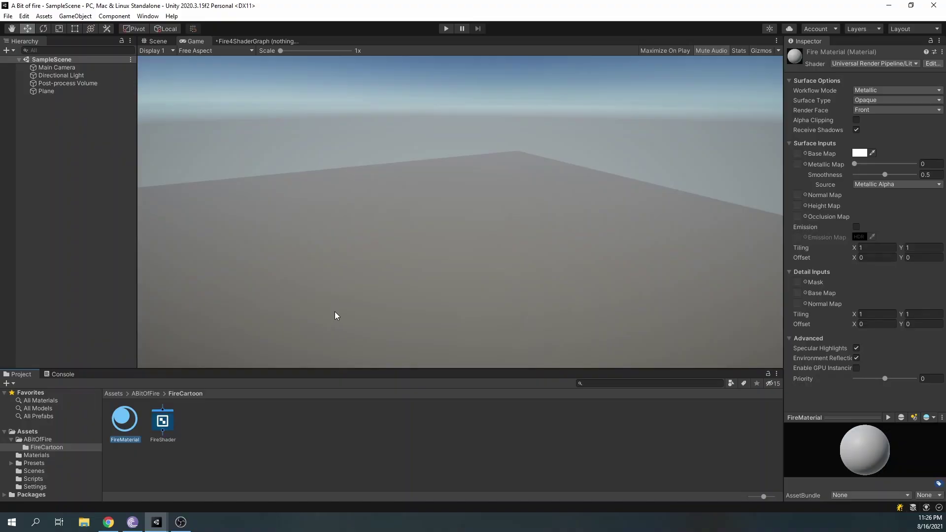
{"action": "left_click_drag", "start_coordinate": [742, 407], "coordinate": [739, 402]}
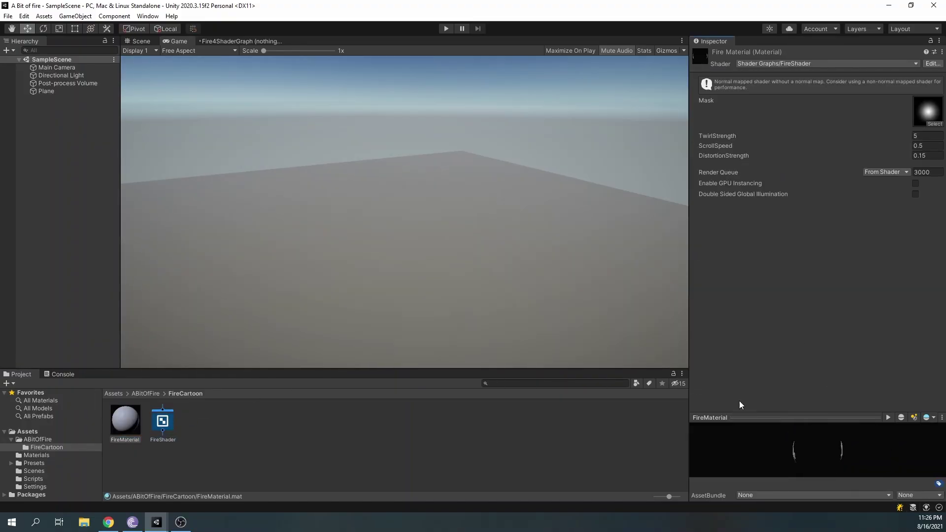
- Add a Particle System to the scene and rename it Fire
{"action": "right_click", "coordinate": [45, 123]}
{"action": "mouse_move", "coordinate": [119, 262]}
{"action": "left_click", "coordinate": [197, 261]}
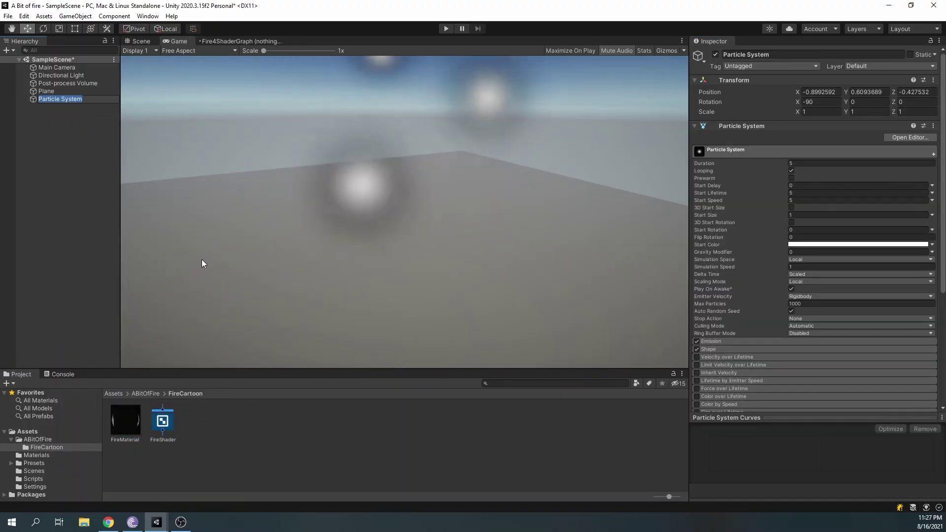
{"action": "left_click", "coordinate": [46, 91]}
{"action": "left_click", "coordinate": [59, 99]}
{"action": "left_click", "coordinate": [797, 54]}
{"action": "type", "text": "Fire"}
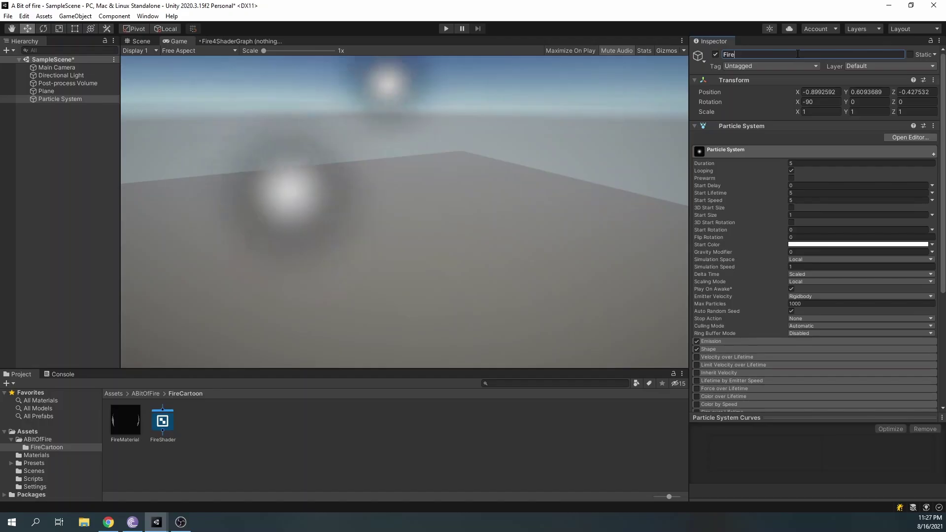
{"action": "key", "text": "Return"}
- Show the Scene view and apply FireMaterial to the Fire particle system
{"action": "scroll", "coordinate": [813, 246], "scroll_direction": "down", "scroll_amount": 5}
{"action": "left_click", "coordinate": [141, 41]}
{"action": "left_click_drag", "start_coordinate": [130, 427], "coordinate": [741, 403]}
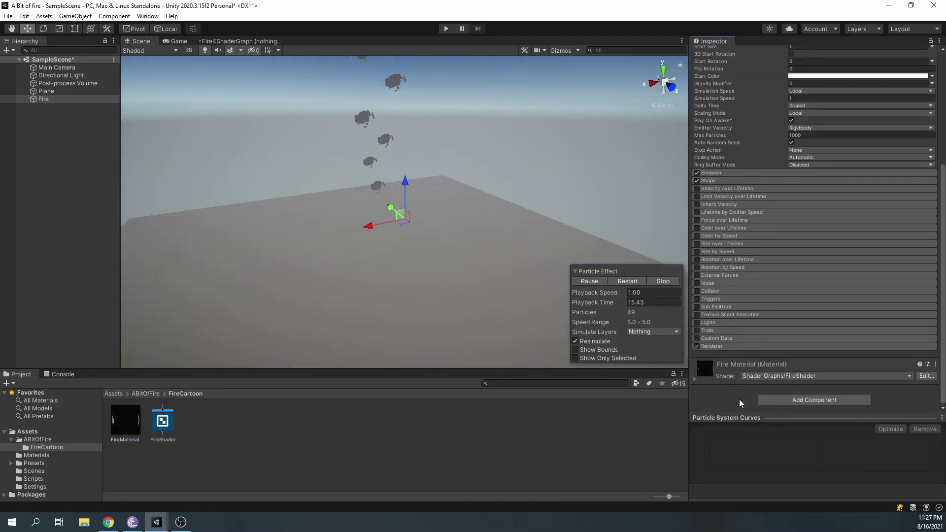
- Set the Fire particle system's Start Lifetime to 1 and Start Speed to 0
{"action": "scroll", "coordinate": [813, 197], "scroll_direction": "up", "scroll_amount": 4}
{"action": "left_click", "coordinate": [797, 120]}
{"action": "type", "text": "1"}
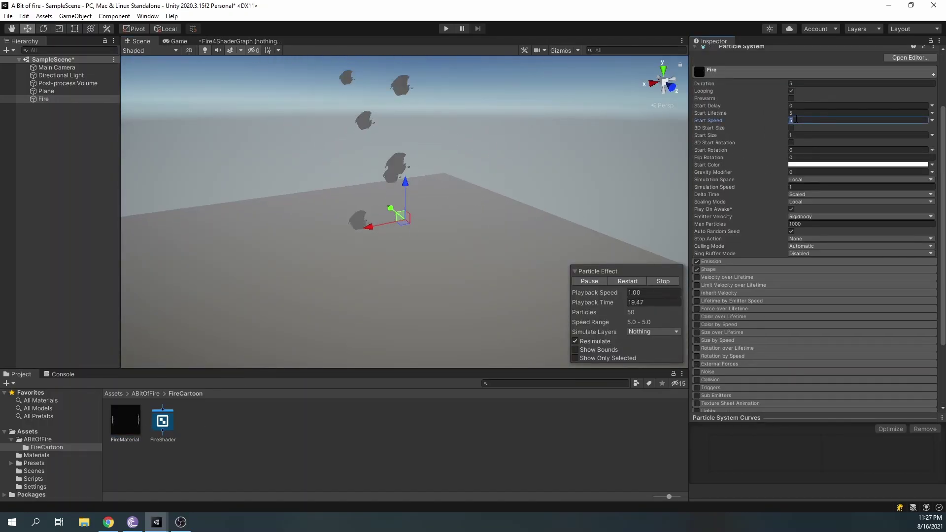
{"action": "left_click", "coordinate": [798, 113]}
{"action": "type", "text": "1"}
{"action": "left_click", "coordinate": [798, 121]}
{"action": "type", "text": "0"}
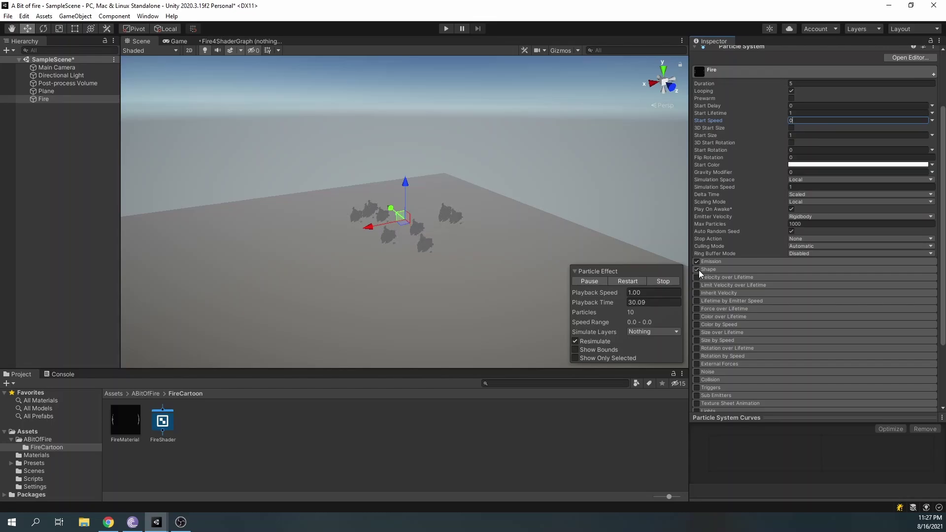
- Disable the Shape module and enable Velocity over Lifetime with a linear Y velocity of 1
{"action": "left_click", "coordinate": [708, 266]}
{"action": "left_click", "coordinate": [696, 269]}
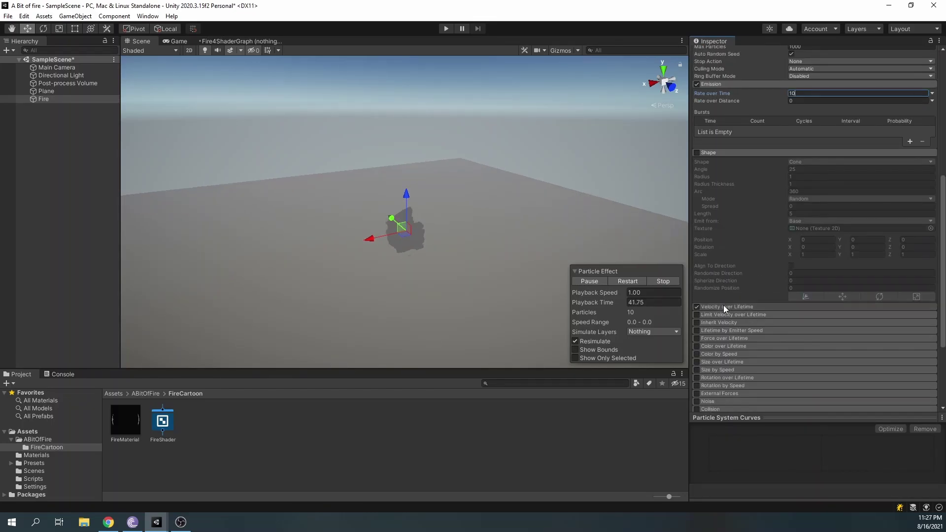
{"action": "left_click", "coordinate": [724, 306]}
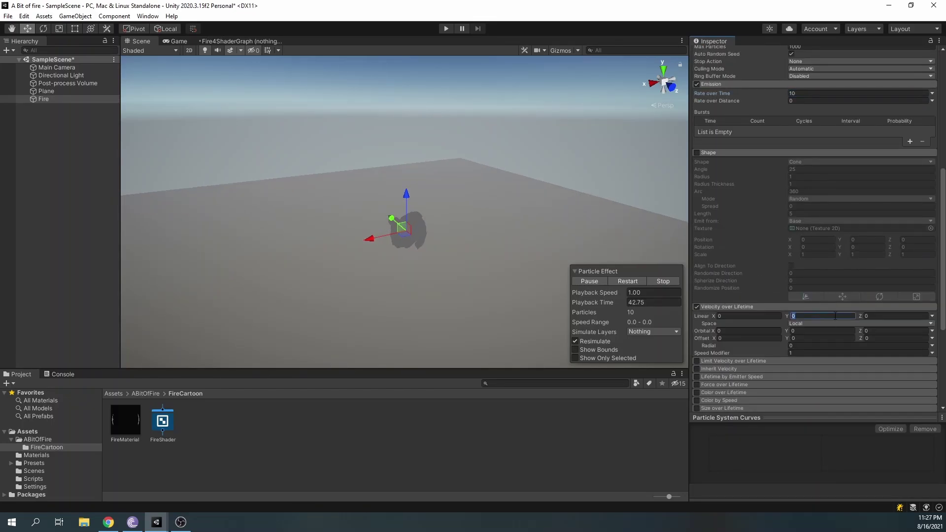
- Reset the Fire object's transform and set its emission Rate over Time to 1
{"action": "scroll", "coordinate": [911, 111], "scroll_direction": "up", "scroll_amount": 10}
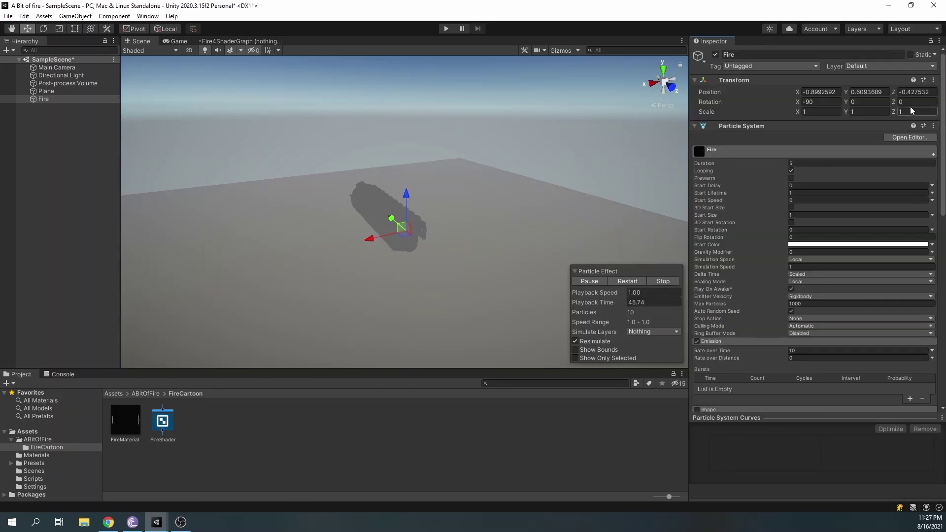
{"action": "left_click", "coordinate": [933, 80]}
{"action": "left_click", "coordinate": [867, 87]}
{"action": "scroll", "coordinate": [792, 302], "scroll_direction": "down", "scroll_amount": 4}
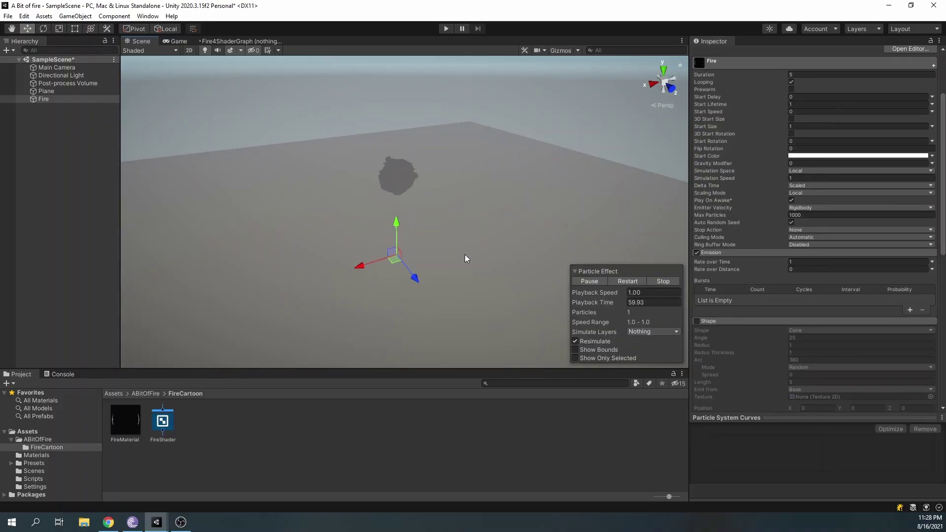
- Reopen the FireShader graph and add a Vertex Color node feeding a Split node above the Step node
{"action": "left_click", "coordinate": [234, 430]}
{"action": "double_click", "coordinate": [169, 431]}
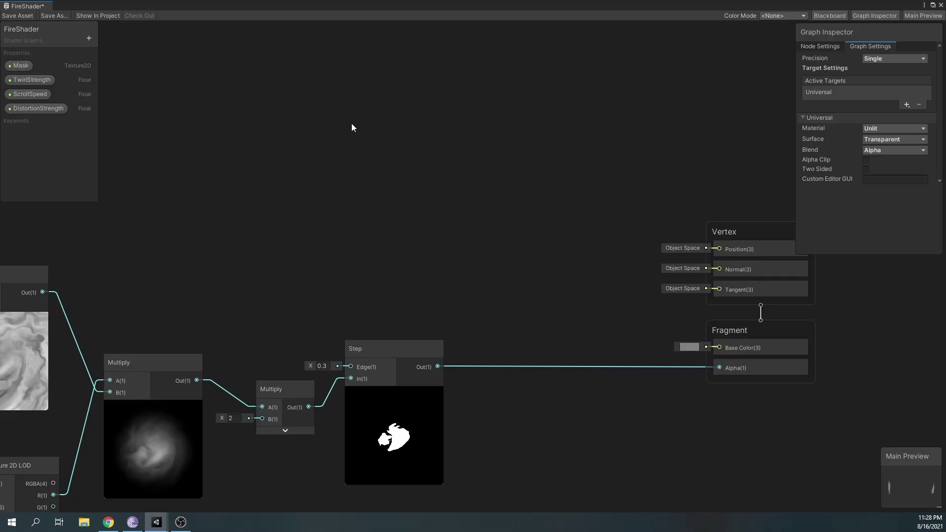
{"action": "key", "text": "space"}
{"action": "type", "text": "vertex"}
{"action": "key", "text": "Return"}
{"action": "left_click_drag", "start_coordinate": [385, 149], "coordinate": [341, 83]}
{"action": "left_click_drag", "start_coordinate": [411, 97], "coordinate": [450, 109]}
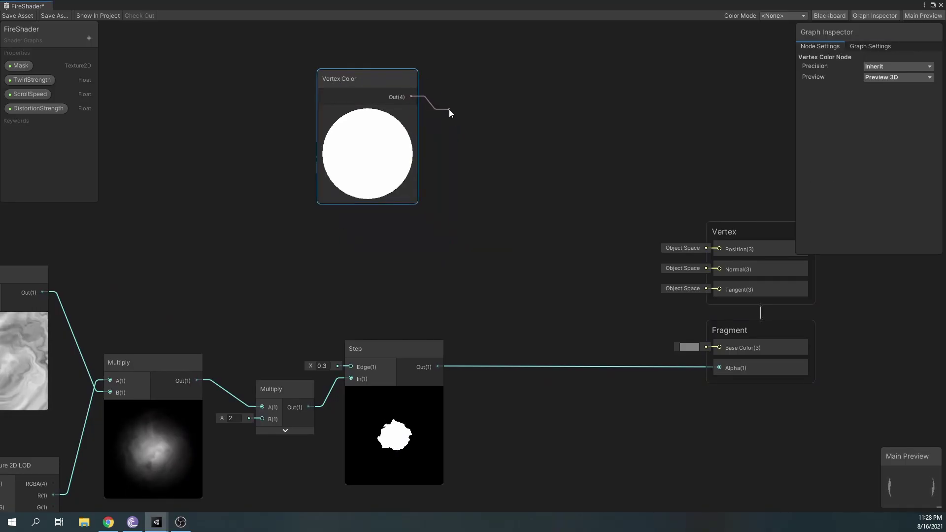
{"action": "type", "text": "spli"}
{"action": "key", "text": "Return"}
- Multiply the Split node's A output by the Step output and connect the result to the Fragment Alpha
{"action": "left_click_drag", "start_coordinate": [493, 154], "coordinate": [512, 327]}
{"action": "type", "text": "multiply"}
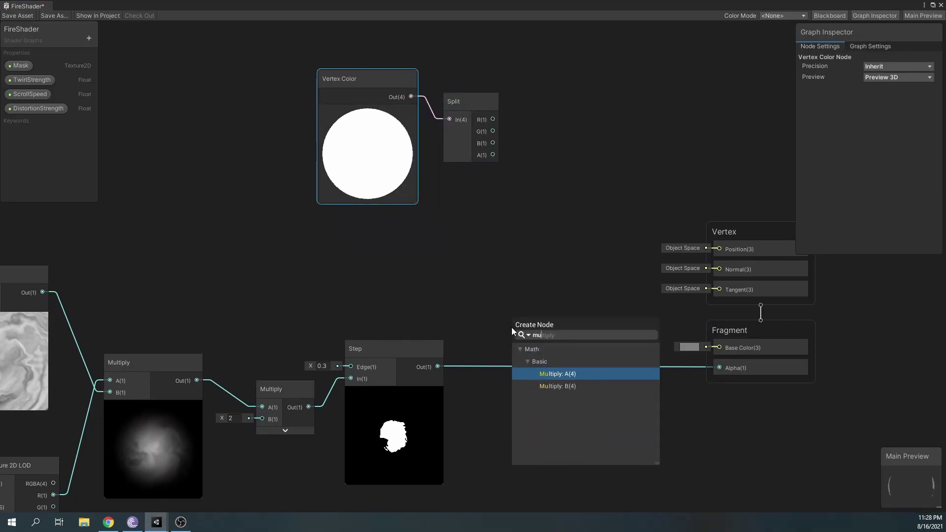
{"action": "key", "text": "Return"}
{"action": "left_click_drag", "start_coordinate": [437, 366], "coordinate": [512, 351]}
{"action": "left_click_drag", "start_coordinate": [547, 320], "coordinate": [532, 348]}
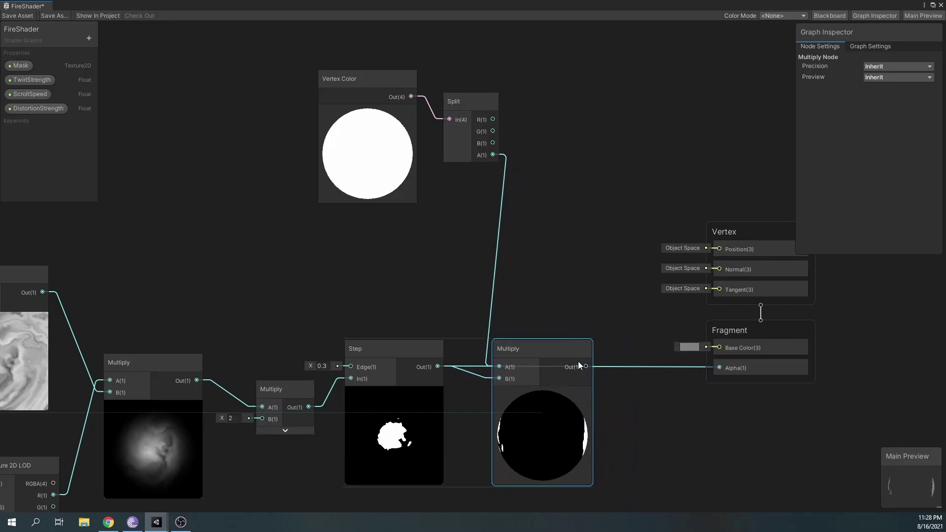
{"action": "left_click_drag", "start_coordinate": [584, 367], "coordinate": [719, 368]}
- Connect Vertex Color to the Fragment Base Color, then save and close the shader graph
{"action": "left_click_drag", "start_coordinate": [411, 97], "coordinate": [724, 346]}
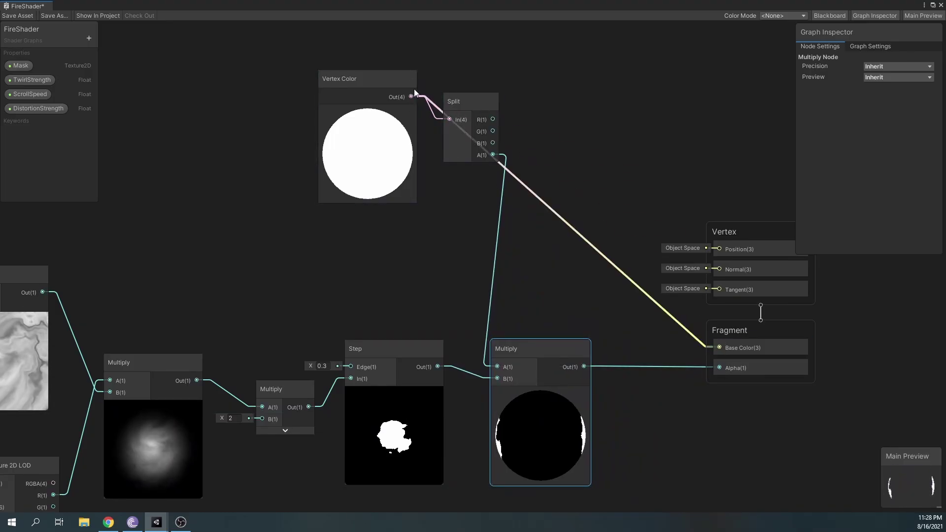
{"action": "left_click_drag", "start_coordinate": [402, 59], "coordinate": [463, 111]}
{"action": "left_click_drag", "start_coordinate": [467, 110], "coordinate": [499, 174]}
{"action": "left_click", "coordinate": [19, 17]}
{"action": "left_click", "coordinate": [941, 4]}
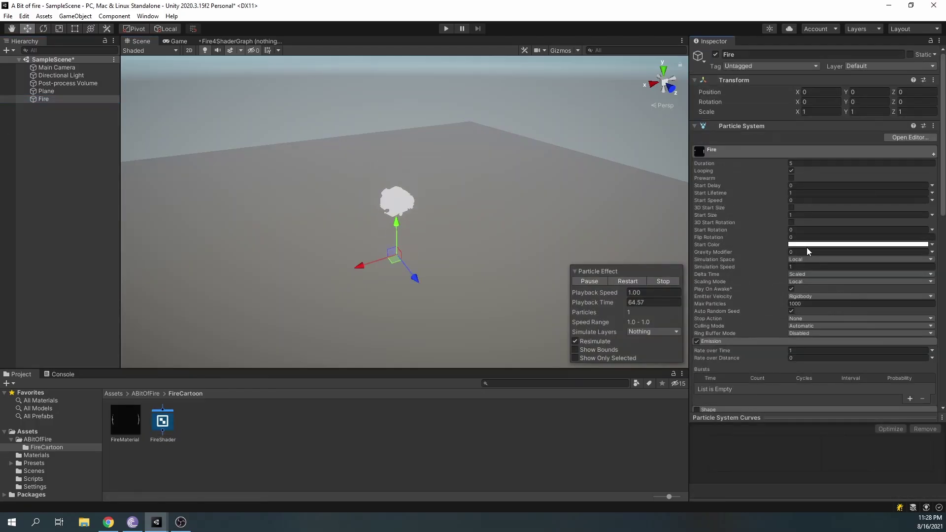
- Try an orange tint as the Fire particles' Start Color and return it to white
{"action": "left_click", "coordinate": [807, 245]}
{"action": "mouse_move", "coordinate": [863, 330]}
{"action": "left_mouse_down"}
{"action": "mouse_move", "coordinate": [918, 278]}
{"action": "mouse_move", "coordinate": [889, 283]}
{"action": "mouse_move", "coordinate": [875, 313]}
{"action": "mouse_move", "coordinate": [876, 304]}
{"action": "mouse_move", "coordinate": [911, 307]}
{"action": "left_mouse_up"}
{"action": "left_click_drag", "start_coordinate": [872, 313], "coordinate": [821, 271]}
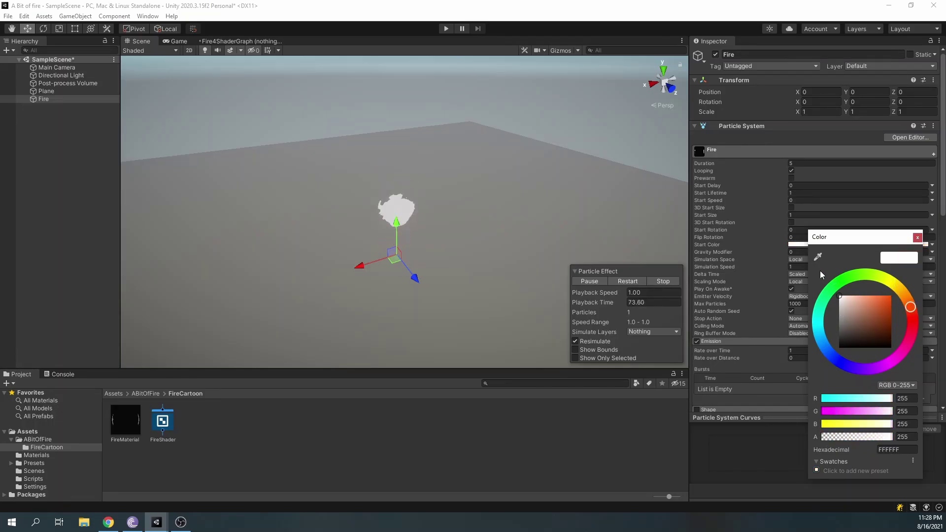
{"action": "left_click", "coordinate": [919, 239]}
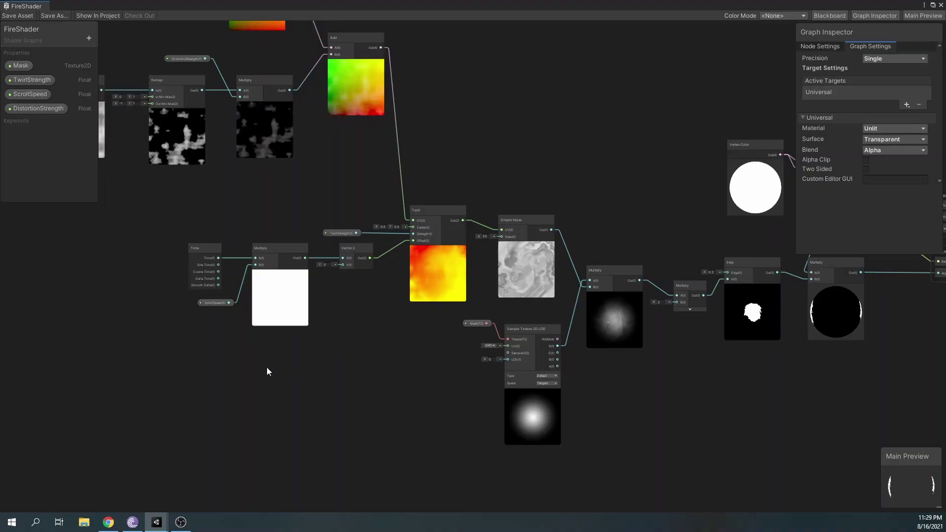
- Create a UV node in the FireShader graph and place it below the Time Multiply node
{"action": "right_click", "coordinate": [267, 367]}
{"action": "left_click", "coordinate": [286, 228]}
{"action": "type", "text": "UC"}
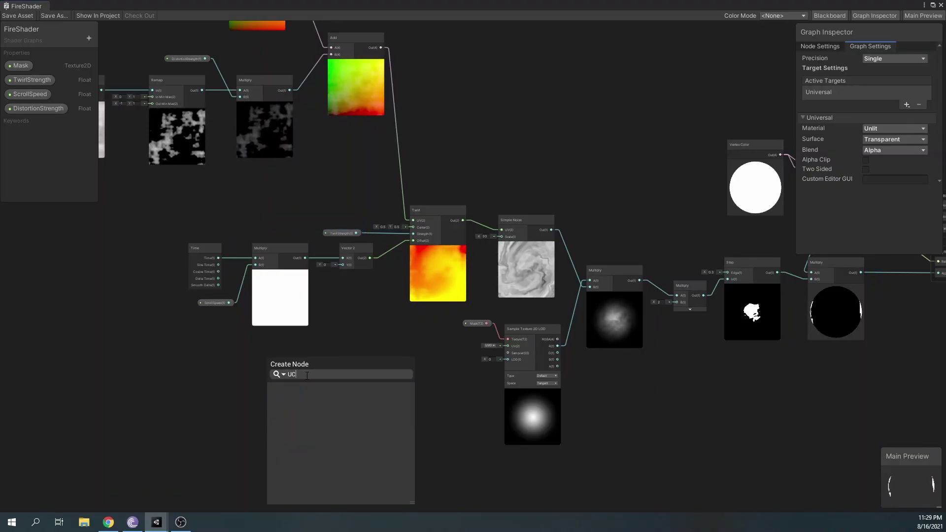
{"action": "key", "text": "BackSpace"}
{"action": "type", "text": "V"}
{"action": "key", "text": "Return"}
{"action": "scroll", "coordinate": [311, 372], "scroll_direction": "up", "scroll_amount": 5}
{"action": "middle_click_drag", "start_coordinate": [323, 366], "coordinate": [286, 286]}
{"action": "left_click_drag", "start_coordinate": [239, 311], "coordinate": [211, 255]}
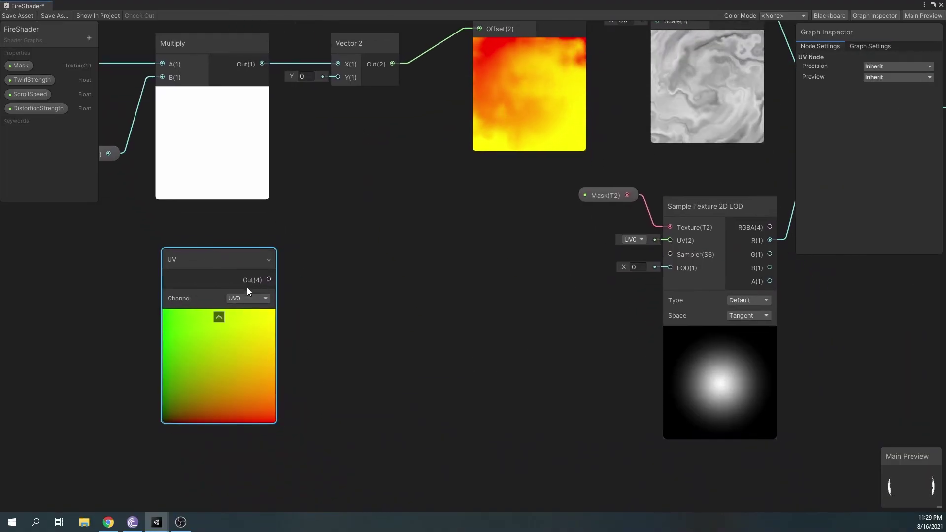
- Set the UV node's Channel to UV1 and feed its output into a new Split node
{"action": "left_click", "coordinate": [241, 296]}
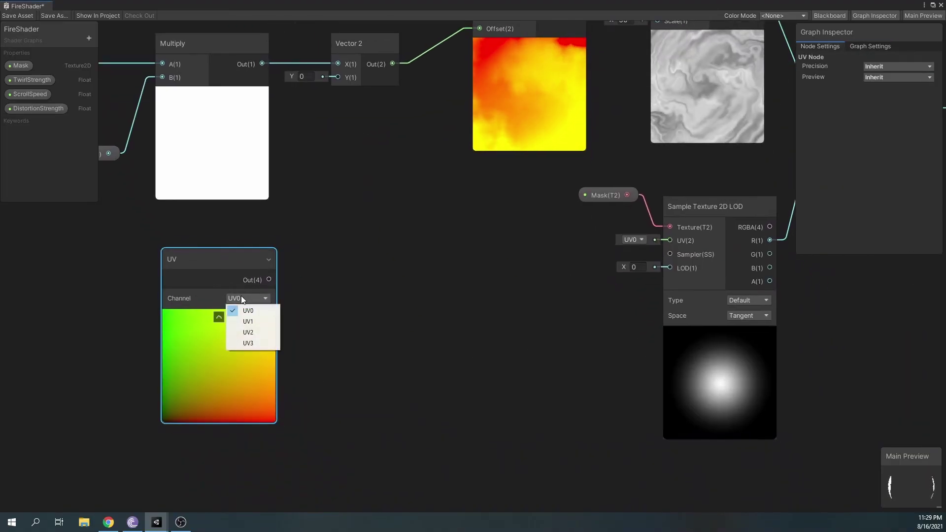
{"action": "left_click", "coordinate": [255, 320]}
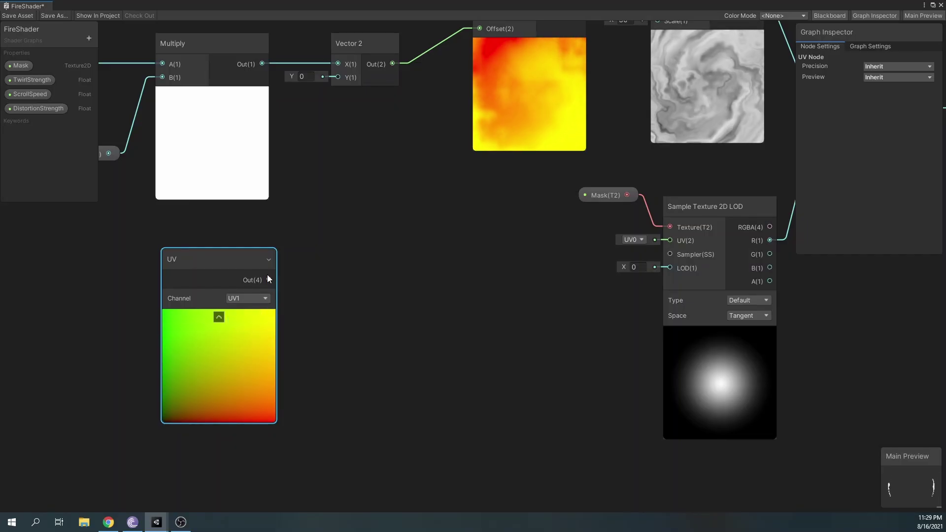
{"action": "left_click_drag", "start_coordinate": [280, 279], "coordinate": [318, 275]}
{"action": "type", "text": "split"}
{"action": "key", "text": "Return"}
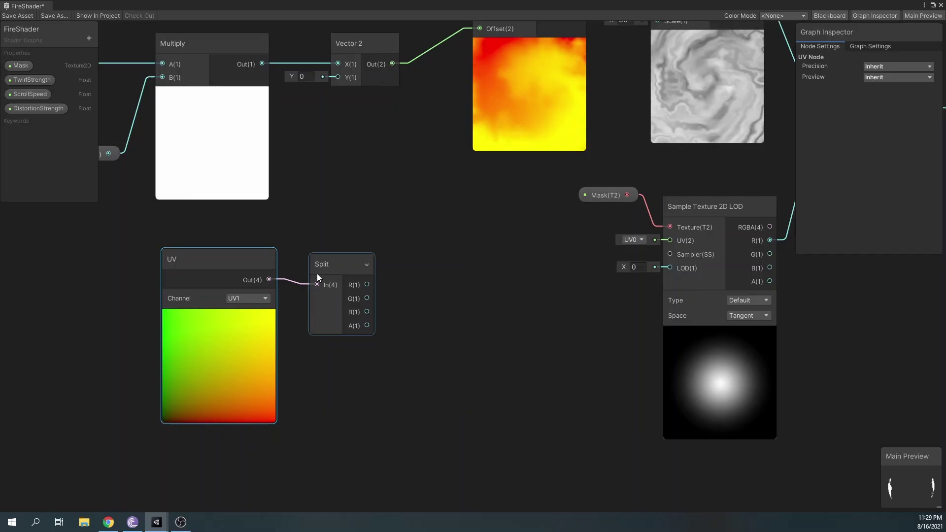
- Connect the new Split node's R output to the Step node's Edge input
{"action": "scroll", "coordinate": [317, 273], "scroll_direction": "down", "scroll_amount": 3}
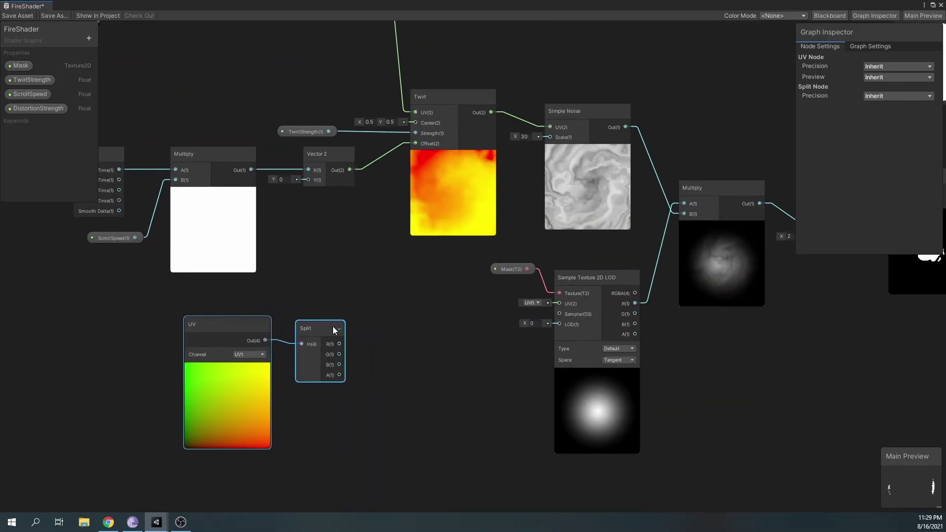
{"action": "middle_click_drag", "start_coordinate": [332, 327], "coordinate": [152, 335]}
{"action": "left_click_drag", "start_coordinate": [152, 335], "coordinate": [711, 185]}
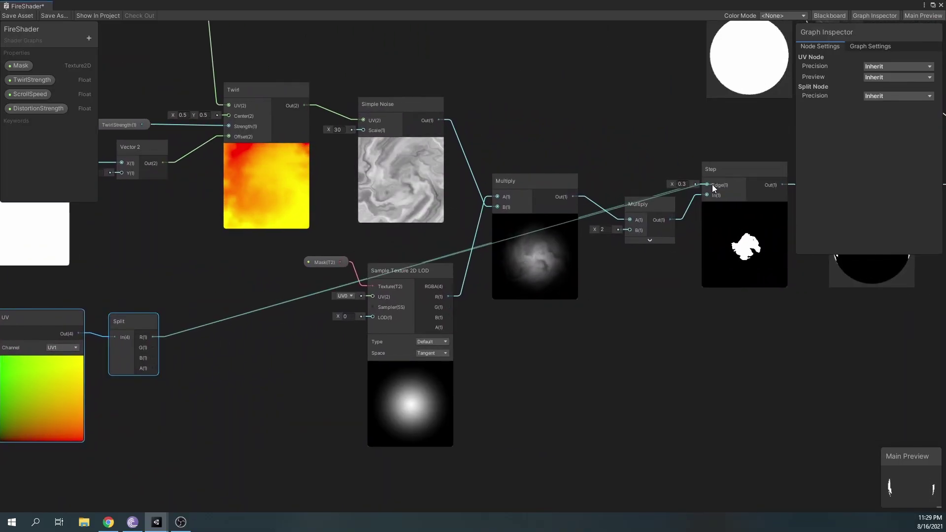
- Create an Add node from the Split node's G output and place it between Vector 2 and Twirl
{"action": "middle_click_drag", "start_coordinate": [153, 346], "coordinate": [347, 365]}
{"action": "left_click_drag", "start_coordinate": [348, 364], "coordinate": [378, 206]}
{"action": "type", "text": "add"}
{"action": "key", "text": "Return"}
{"action": "middle_click_drag", "start_coordinate": [215, 238], "coordinate": [392, 312]}
{"action": "left_click_drag", "start_coordinate": [207, 241], "coordinate": [509, 324]}
{"action": "left_click_drag", "start_coordinate": [497, 246], "coordinate": [312, 253]}
{"action": "left_click_drag", "start_coordinate": [556, 270], "coordinate": [472, 242]}
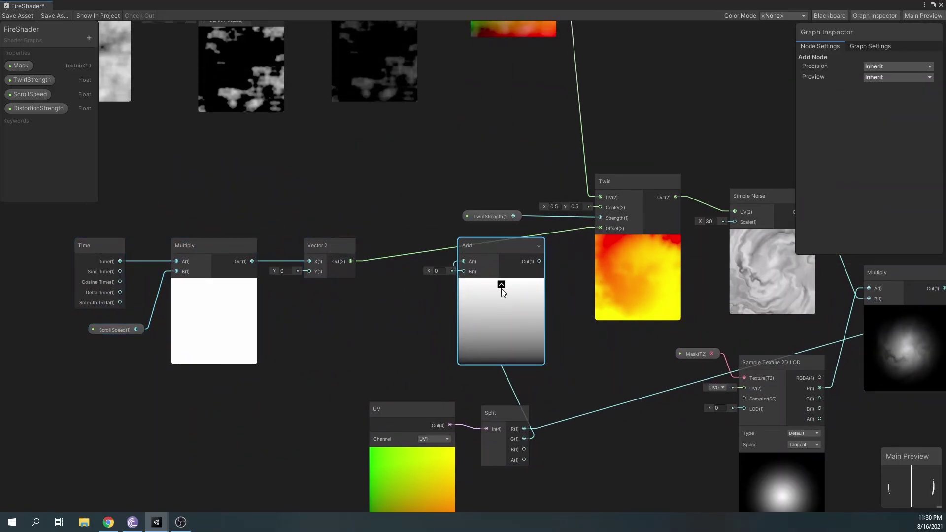
- Collapse the Add preview and wire the node between Vector 2 and Twirl's Offset, with Split G feeding its B input
{"action": "left_click", "coordinate": [501, 284]}
{"action": "left_click_drag", "start_coordinate": [351, 261], "coordinate": [468, 262]}
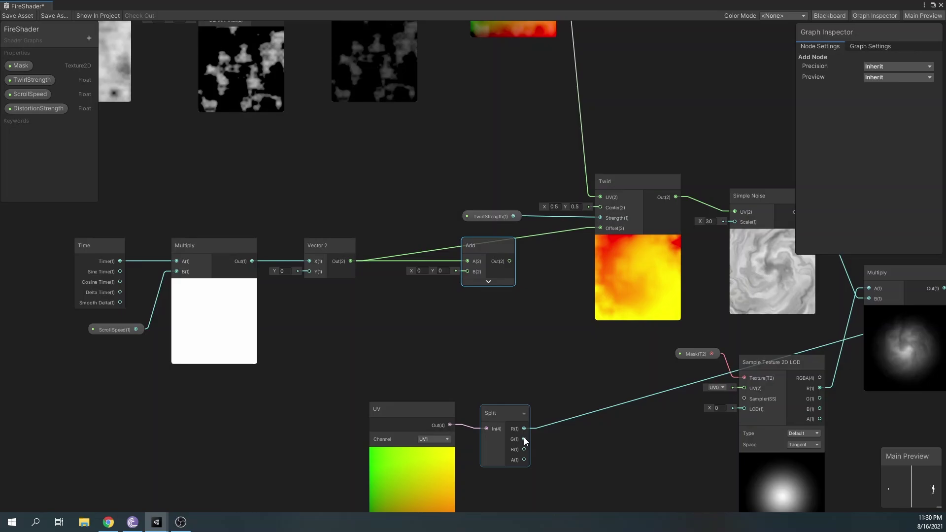
{"action": "left_click_drag", "start_coordinate": [524, 439], "coordinate": [600, 228]}
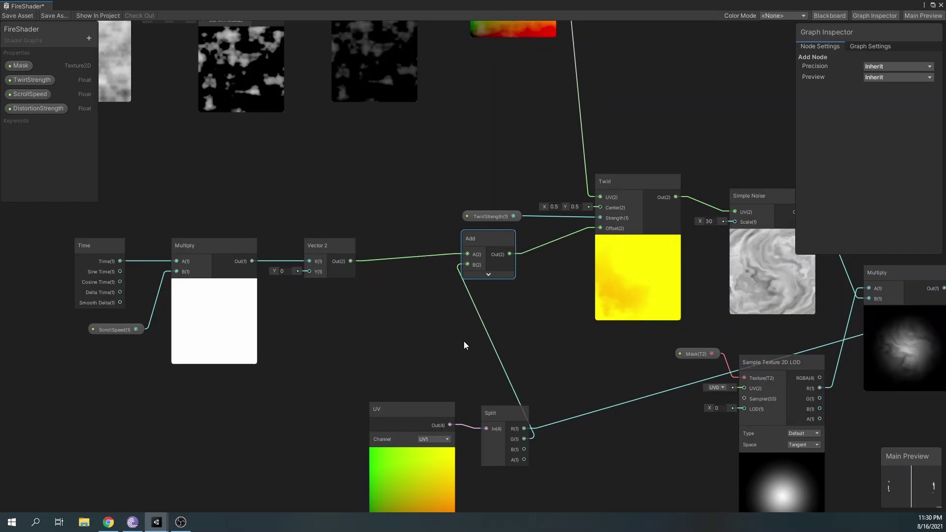
- Duplicate the UV and Split nodes and place the copies above the Vector 2 node that feeds Tiling And Offset
{"action": "middle_click_drag", "start_coordinate": [446, 367], "coordinate": [387, 309]}
{"action": "left_click_drag", "start_coordinate": [388, 310], "coordinate": [355, 333]}
{"action": "middle_click_drag", "start_coordinate": [480, 350], "coordinate": [421, 391]}
{"action": "scroll", "coordinate": [420, 391], "scroll_direction": "down", "scroll_amount": 2}
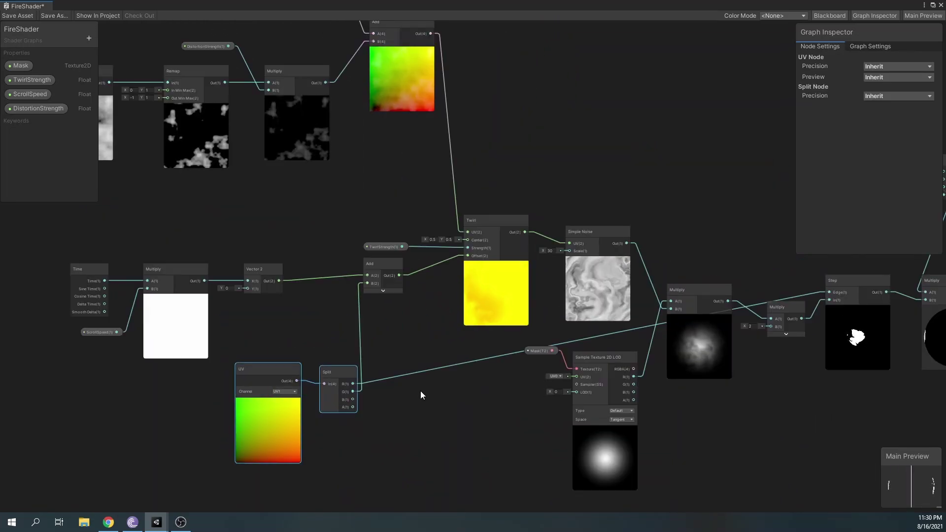
{"action": "key", "text": "ctrl+d"}
{"action": "left_click_drag", "start_coordinate": [469, 406], "coordinate": [213, 167]}
{"action": "middle_click_drag", "start_coordinate": [296, 208], "coordinate": [574, 407]}
{"action": "left_click_drag", "start_coordinate": [498, 362], "coordinate": [134, 158]}
{"action": "middle_click_drag", "start_coordinate": [135, 160], "coordinate": [312, 166]}
{"action": "left_click_drag", "start_coordinate": [76, 276], "coordinate": [333, 377]}
{"action": "left_click_drag", "start_coordinate": [323, 295], "coordinate": [180, 295]}
- Create an Add node from that Vector 2's output, place it before Tiling And Offset, and collapse its preview
{"action": "middle_click_drag", "start_coordinate": [250, 321], "coordinate": [306, 340]}
{"action": "scroll", "coordinate": [306, 339], "scroll_direction": "up", "scroll_amount": 4}
{"action": "left_click_drag", "start_coordinate": [258, 321], "coordinate": [324, 318]}
{"action": "type", "text": "add"}
{"action": "key", "text": "Return"}
{"action": "left_click_drag", "start_coordinate": [367, 346], "coordinate": [424, 342]}
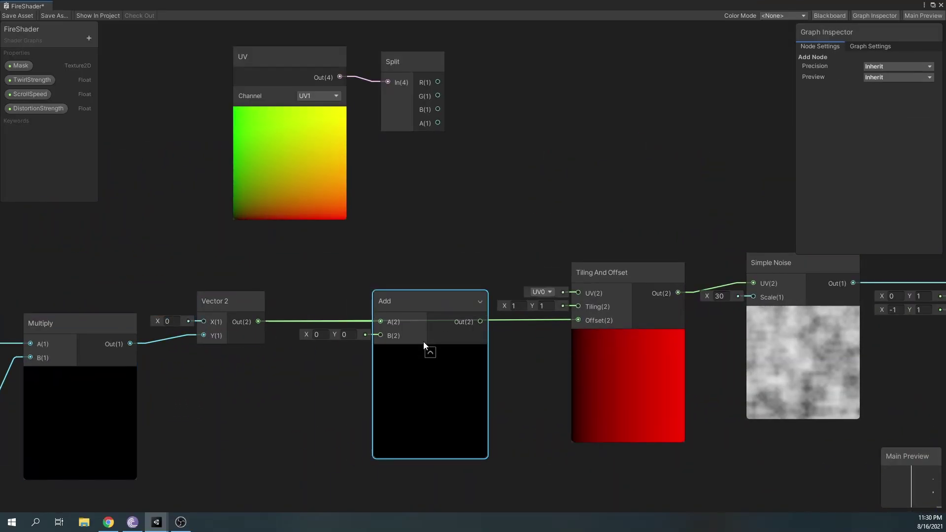
{"action": "left_click", "coordinate": [429, 351]}
- Connect the duplicated Split's G output to the Add node's B input, and the Add output to Tiling And Offset's Offset
{"action": "left_click_drag", "start_coordinate": [296, 39], "coordinate": [414, 99]}
{"action": "left_click_drag", "start_coordinate": [414, 99], "coordinate": [381, 335]}
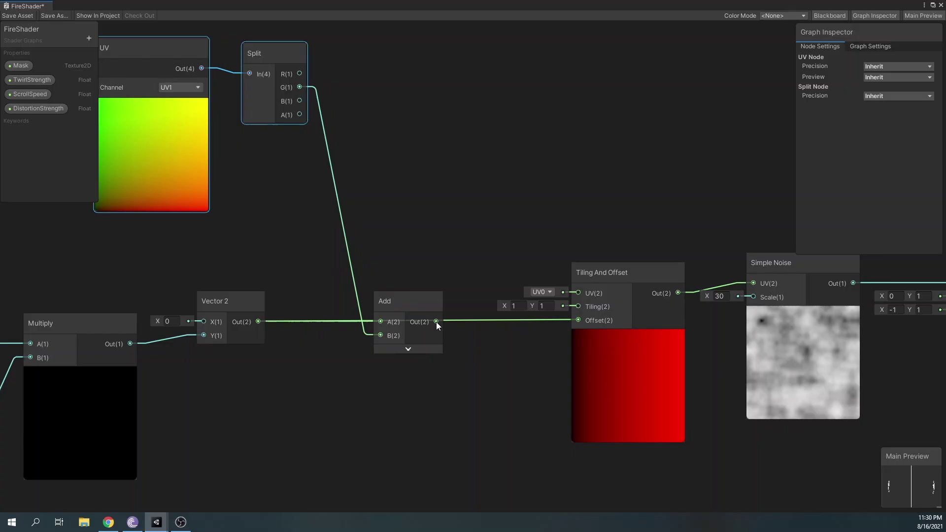
{"action": "left_click_drag", "start_coordinate": [437, 322], "coordinate": [582, 320]}
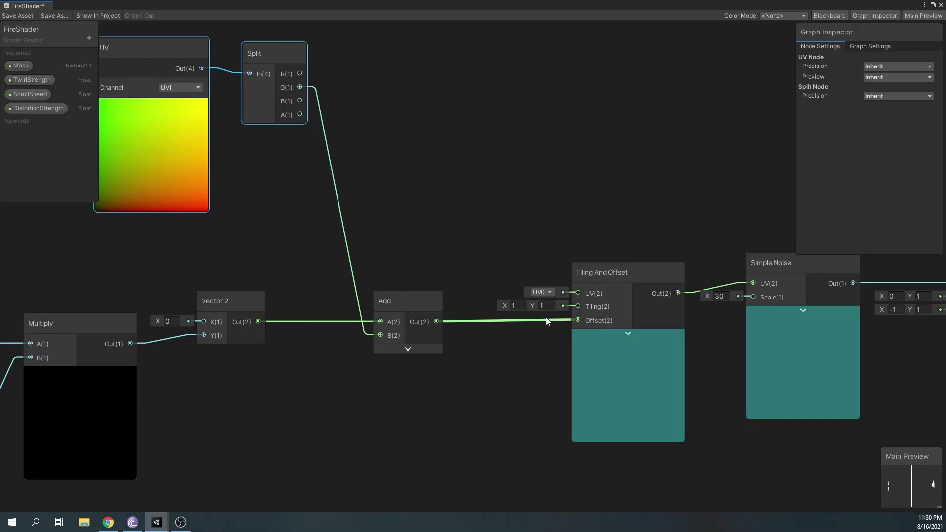
{"action": "scroll", "coordinate": [455, 293], "scroll_direction": "down", "scroll_amount": 2}
- Select the Fire particle system and enable Custom Vertex Streams in its Renderer module
{"action": "left_click", "coordinate": [48, 97]}
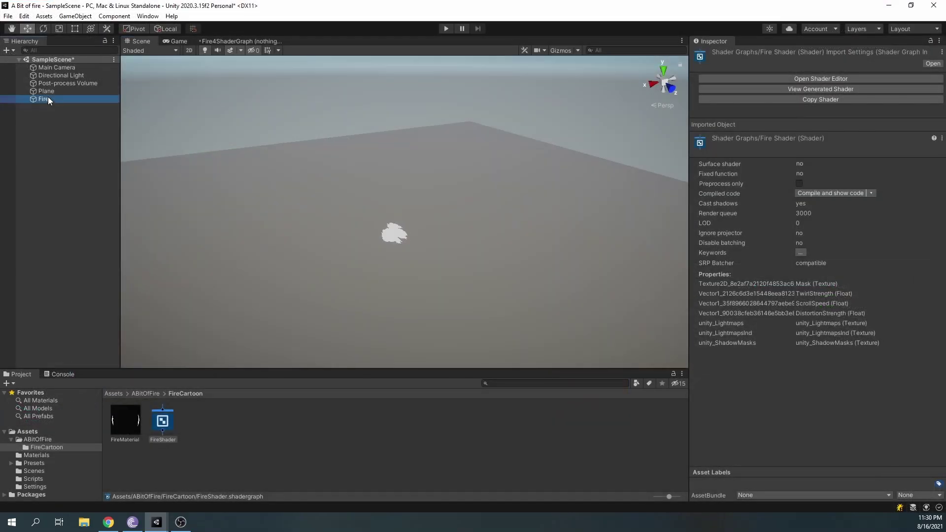
{"action": "left_click", "coordinate": [45, 99]}
{"action": "left_click_drag", "start_coordinate": [398, 204], "coordinate": [400, 213], "text": "alt"}
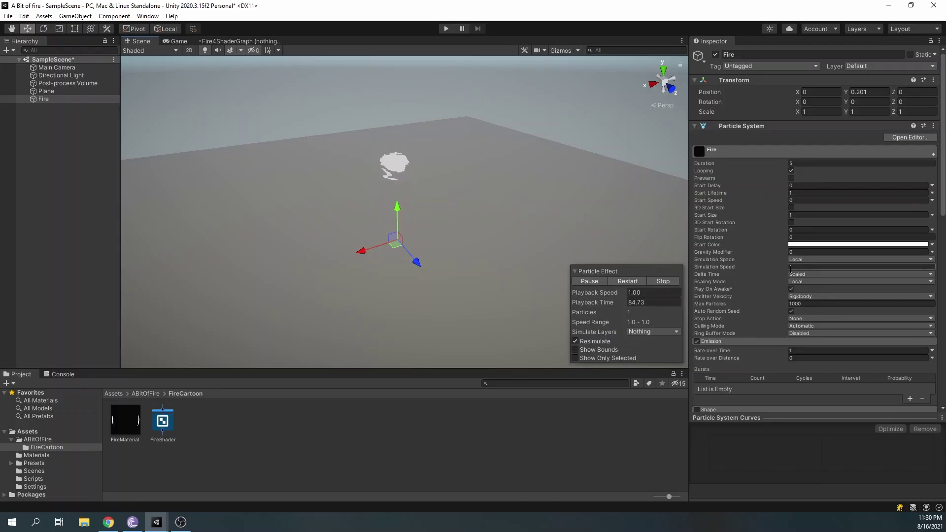
{"action": "scroll", "coordinate": [791, 269], "scroll_direction": "down", "scroll_amount": 15}
{"action": "left_click", "coordinate": [712, 346]}
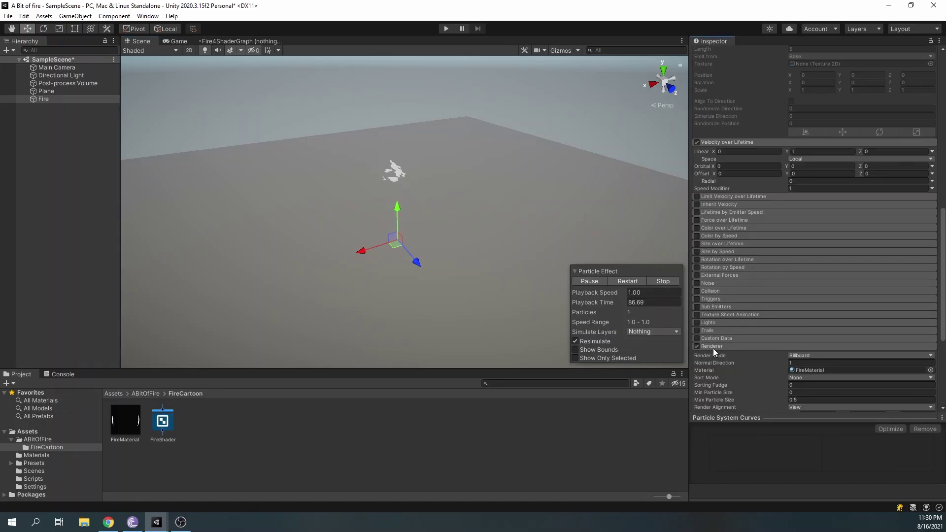
{"action": "scroll", "coordinate": [769, 317], "scroll_direction": "down", "scroll_amount": 6}
{"action": "left_click", "coordinate": [792, 288]}
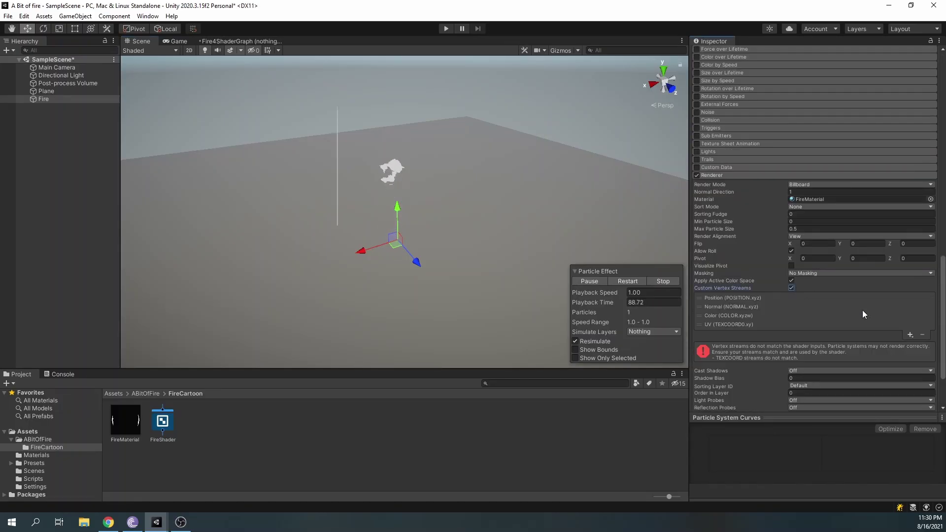
- Add the UV2 and Custom1.xyzw streams to the Renderer's custom vertex streams
{"action": "left_click", "coordinate": [909, 335]}
{"action": "mouse_move", "coordinate": [901, 352]}
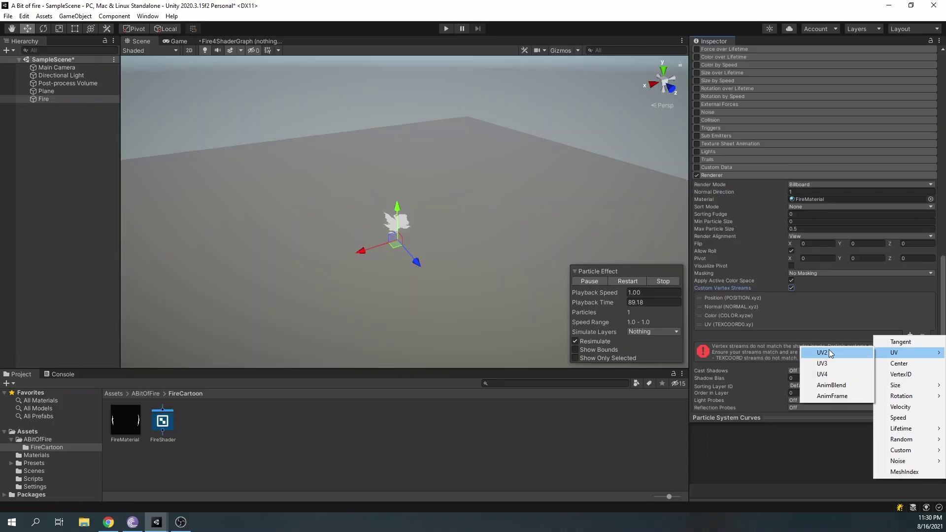
{"action": "left_click", "coordinate": [828, 352]}
{"action": "left_click", "coordinate": [909, 345]}
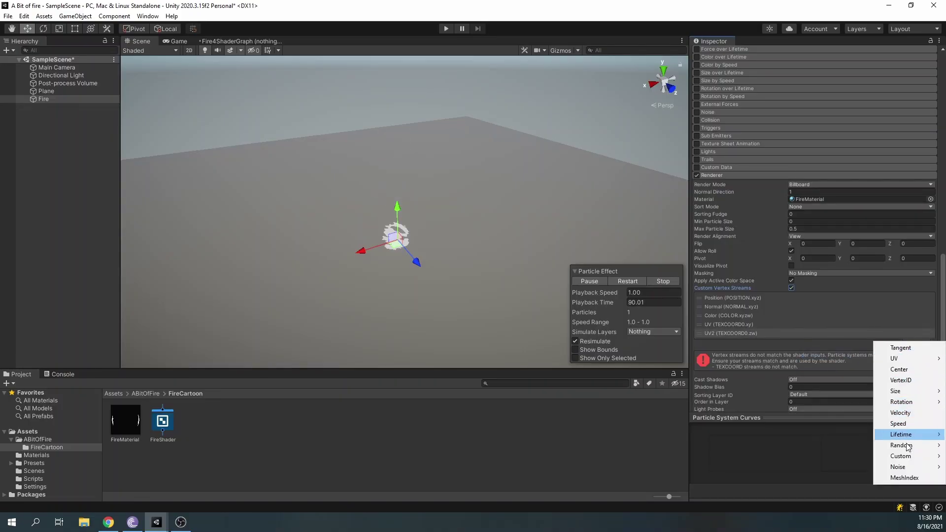
{"action": "mouse_move", "coordinate": [909, 457]}
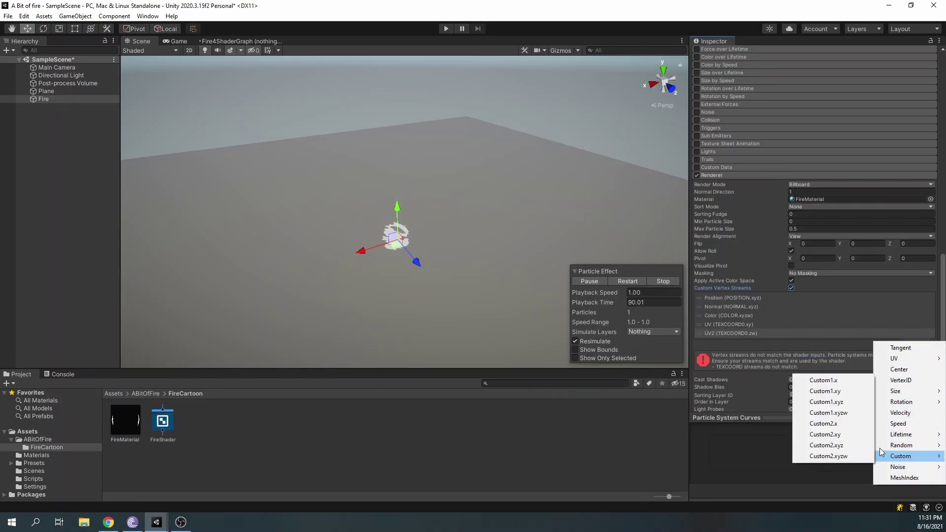
{"action": "left_click", "coordinate": [833, 413]}
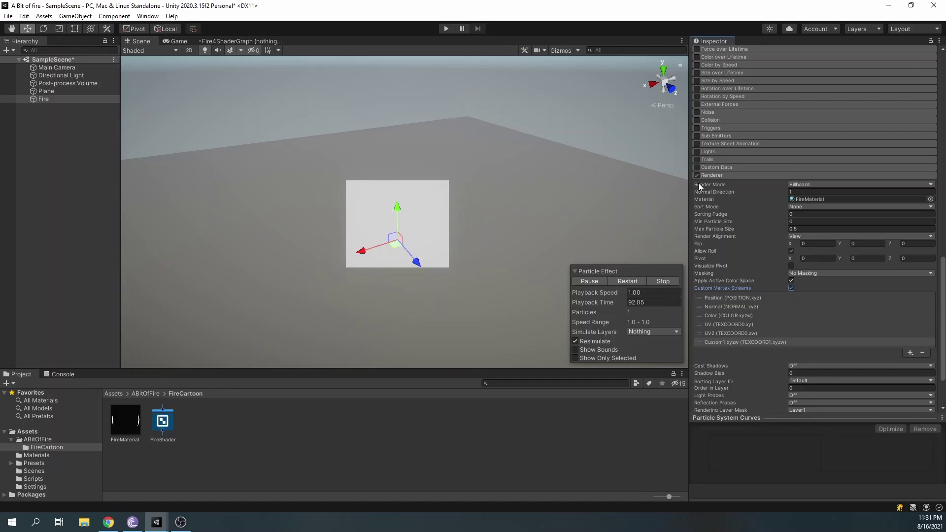
- Enable the Fire particles' Custom Data module and set the Custom1 mode to Vector
{"action": "left_click", "coordinate": [696, 168]}
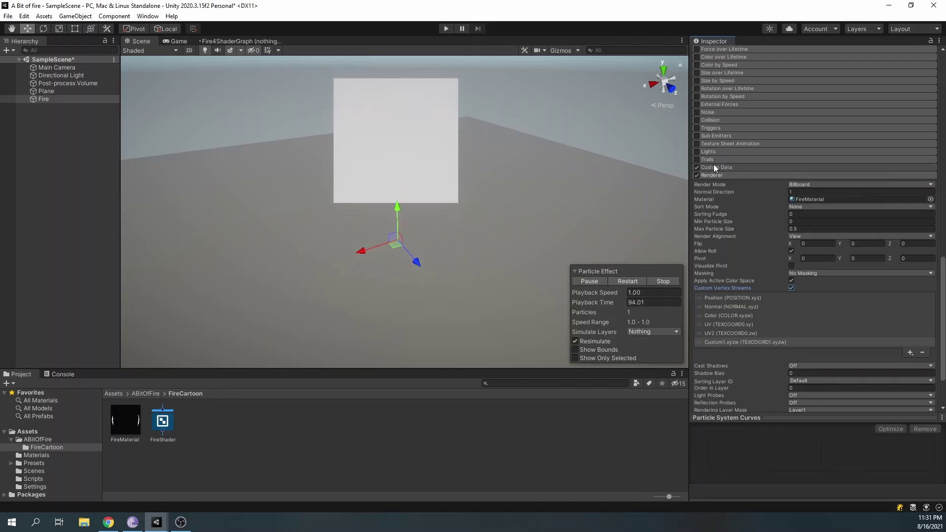
{"action": "left_click", "coordinate": [714, 168]}
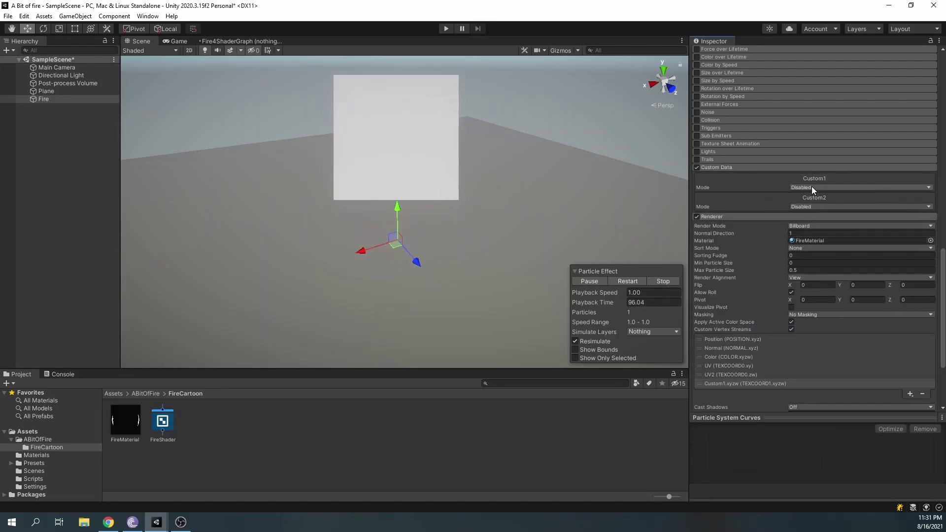
{"action": "left_click", "coordinate": [811, 186]}
{"action": "left_click", "coordinate": [810, 202]}
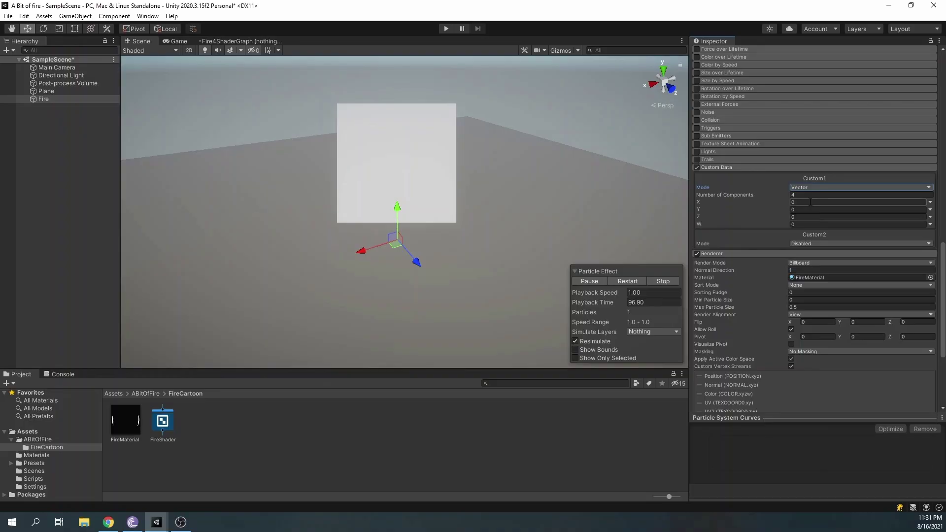
- Make Custom1 X a curve that starts at about 0.5 and rises to 1 by the end of the lifetime
{"action": "left_click", "coordinate": [929, 202]}
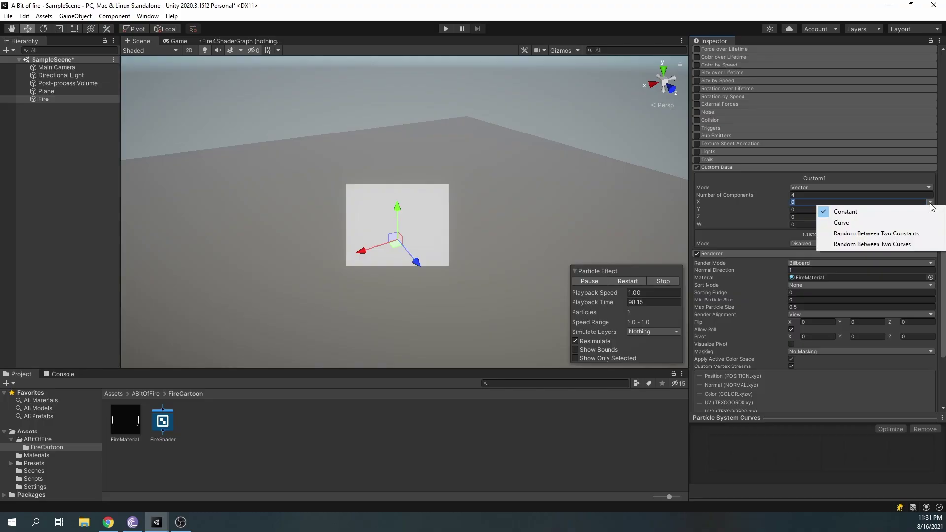
{"action": "left_click", "coordinate": [841, 223]}
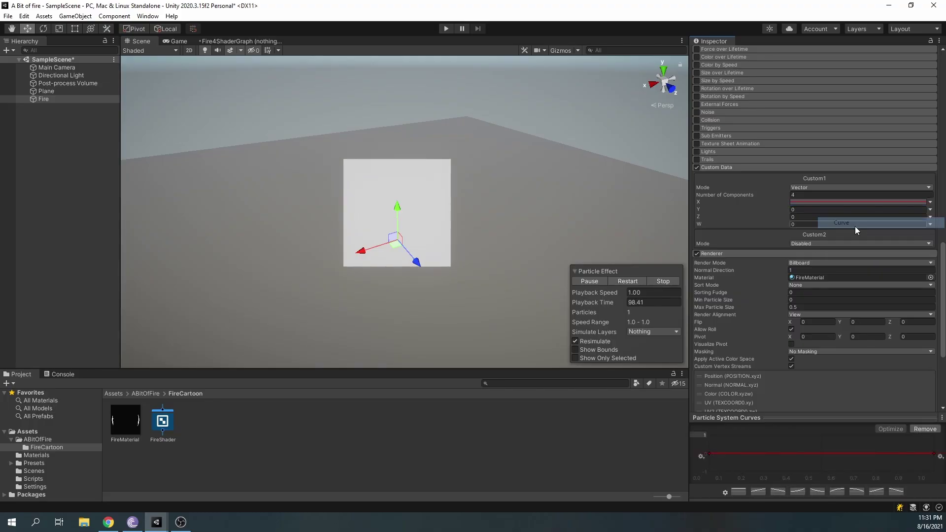
{"action": "left_click", "coordinate": [799, 492]}
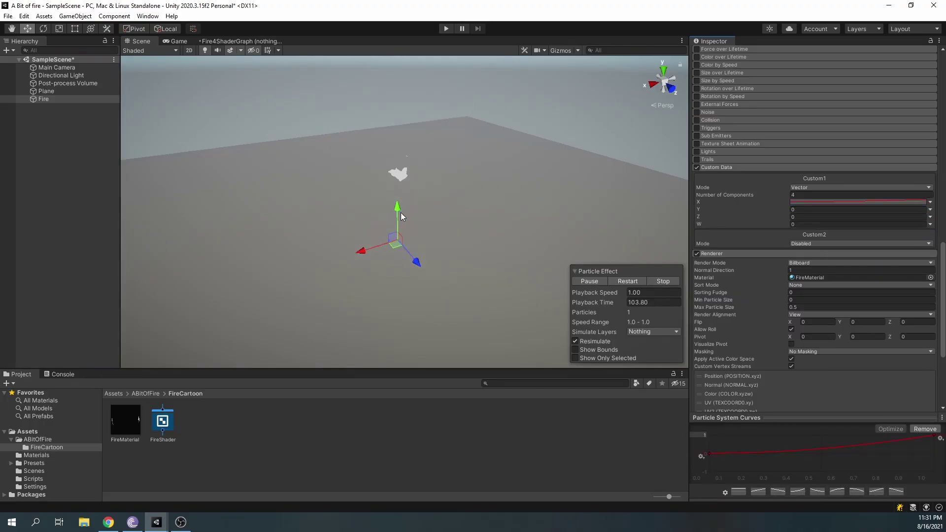
{"action": "left_click", "coordinate": [821, 493]}
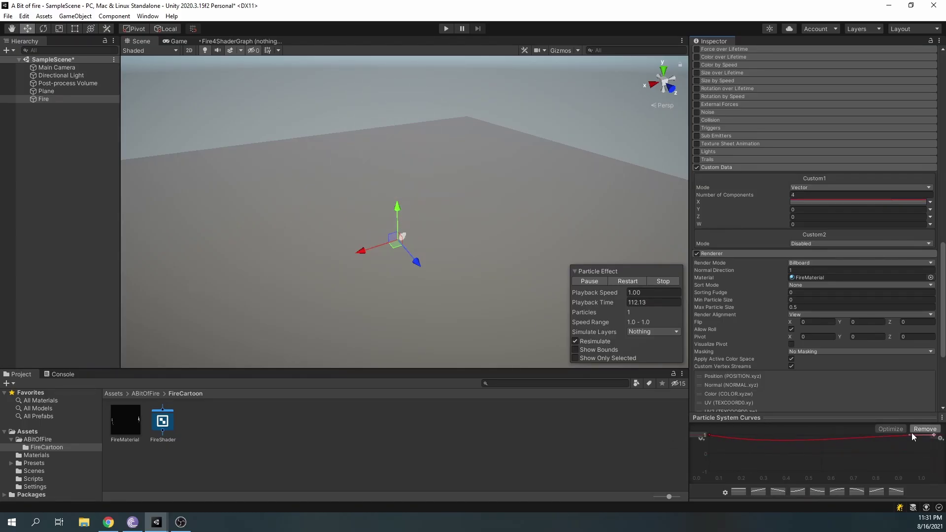
{"action": "left_click_drag", "start_coordinate": [708, 436], "coordinate": [710, 442]}
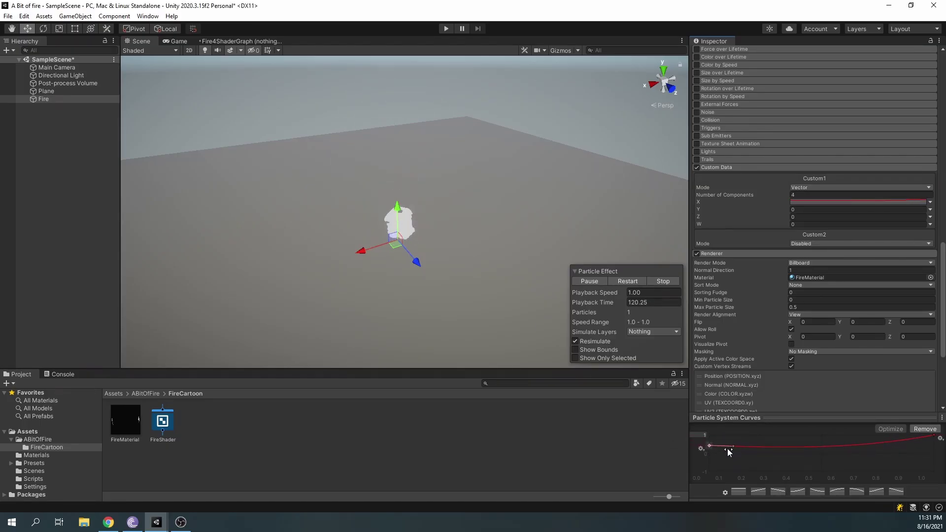
- Set Fire Material's ScrollSpeed to 0.3 and Custom1 Y to Random Between Two Constants, from -1 to 1
{"action": "left_click", "coordinate": [927, 311]}
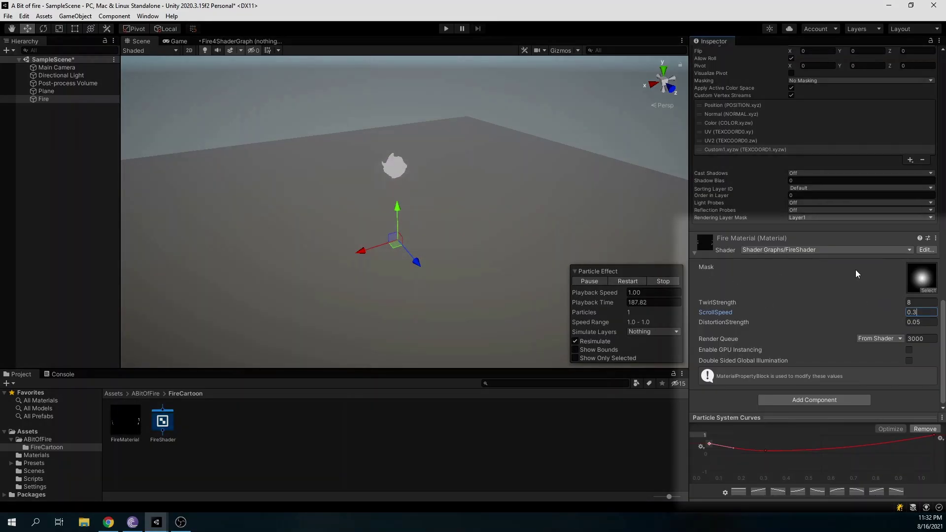
{"action": "scroll", "coordinate": [855, 270], "scroll_direction": "up", "scroll_amount": 9}
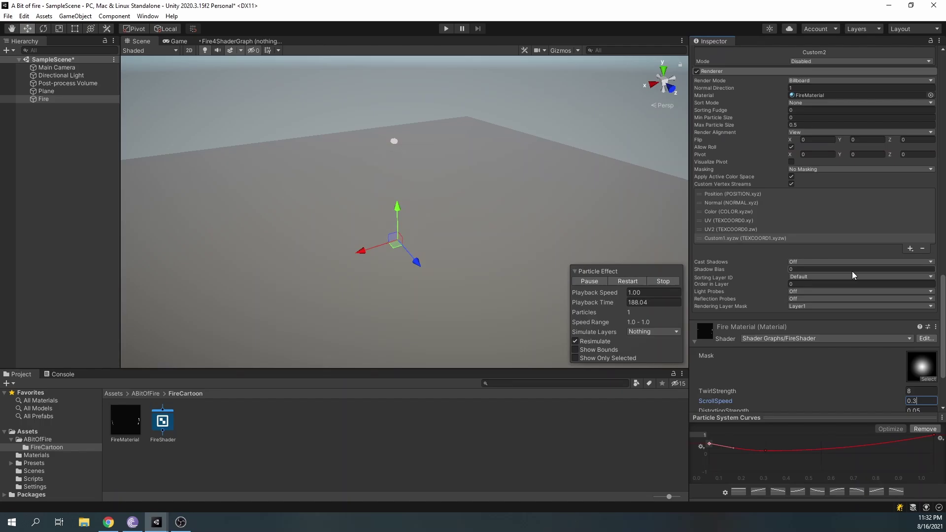
{"action": "left_click", "coordinate": [930, 207]}
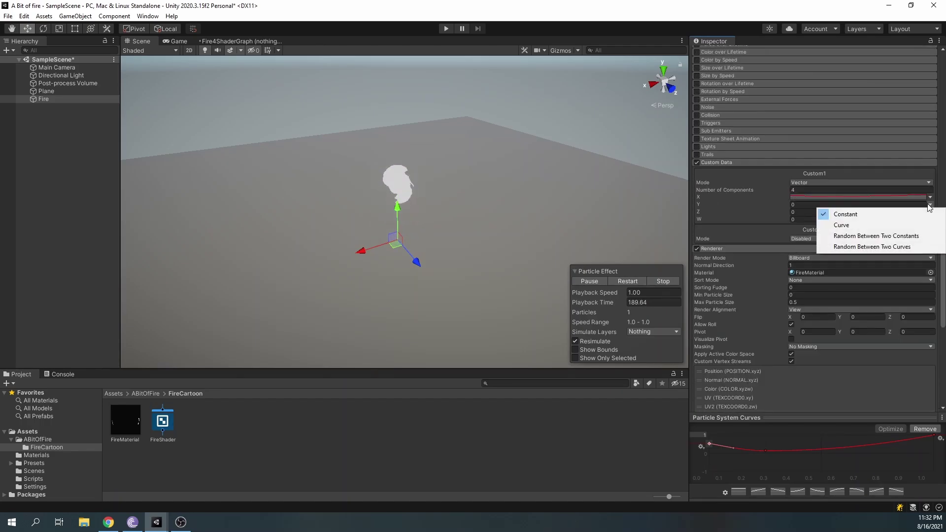
{"action": "left_click", "coordinate": [848, 235]}
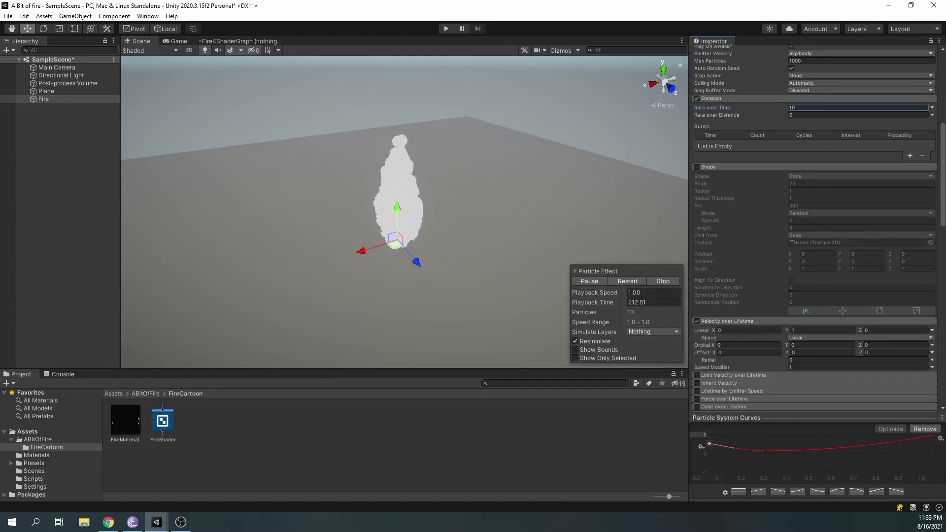
- Enable Color over Lifetime and build a gradient from orange through red to dark grey
{"action": "scroll", "coordinate": [704, 229], "scroll_direction": "down", "scroll_amount": 5}
{"action": "left_click", "coordinate": [696, 229]}
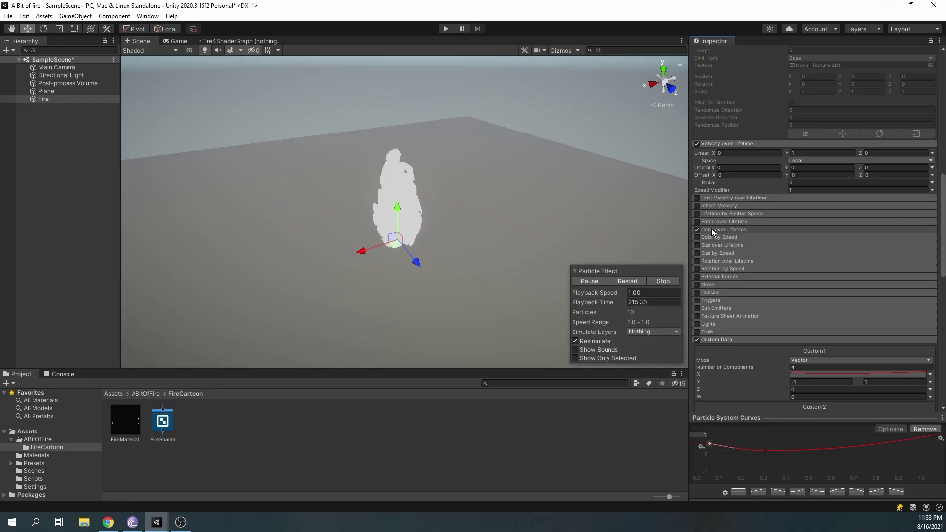
{"action": "left_click", "coordinate": [713, 229]}
{"action": "left_click", "coordinate": [836, 239]}
{"action": "left_click", "coordinate": [677, 262]}
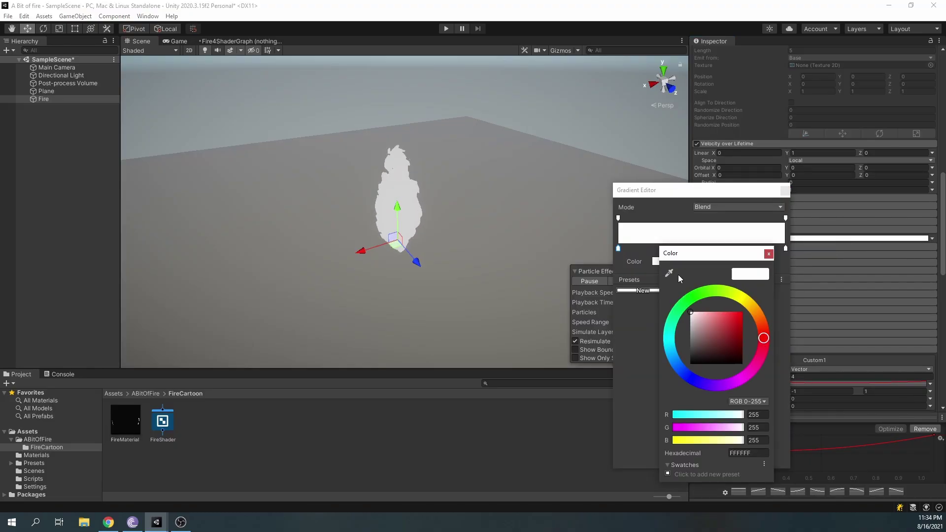
{"action": "left_click", "coordinate": [757, 312]}
{"action": "left_click_drag", "start_coordinate": [737, 318], "coordinate": [778, 346]}
{"action": "left_click", "coordinate": [666, 247]}
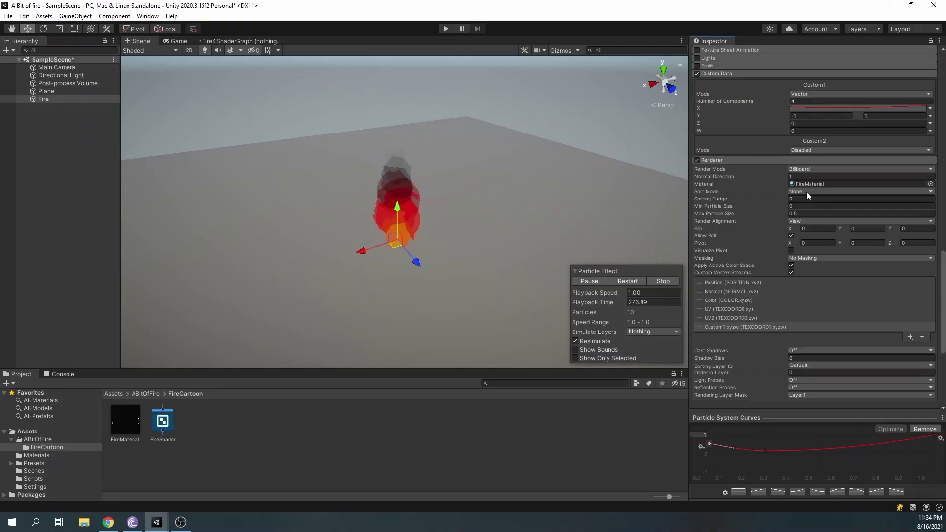
- Set the Fire renderer's Sort Mode to Youngest in Front and rename the object RedFire
{"action": "left_click", "coordinate": [806, 191]}
{"action": "left_click", "coordinate": [822, 233]}
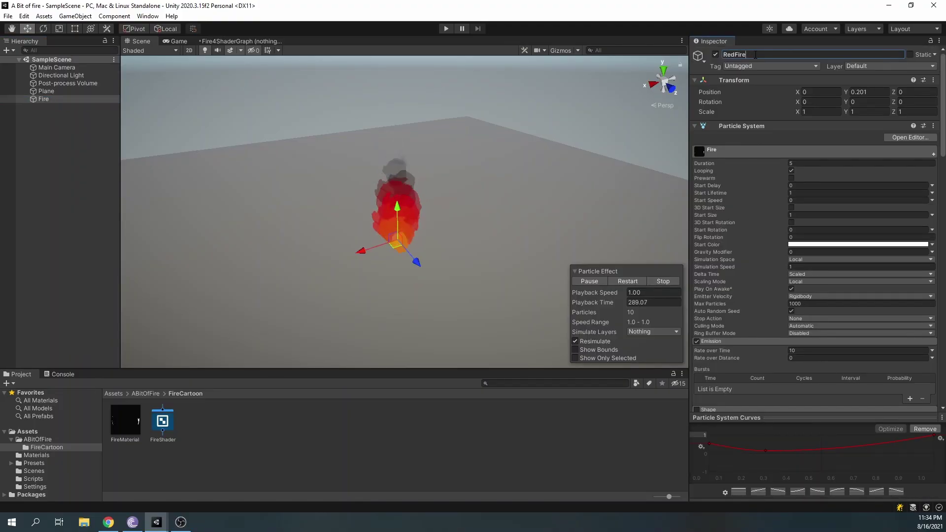
- Create a new Particle System in the scene and disable its Emission and Shape modules
{"action": "right_click", "coordinate": [46, 108]}
{"action": "mouse_move", "coordinate": [84, 248]}
{"action": "left_click", "coordinate": [170, 248]}
{"action": "scroll", "coordinate": [739, 237], "scroll_direction": "down", "scroll_amount": 3}
{"action": "left_click", "coordinate": [700, 254]}
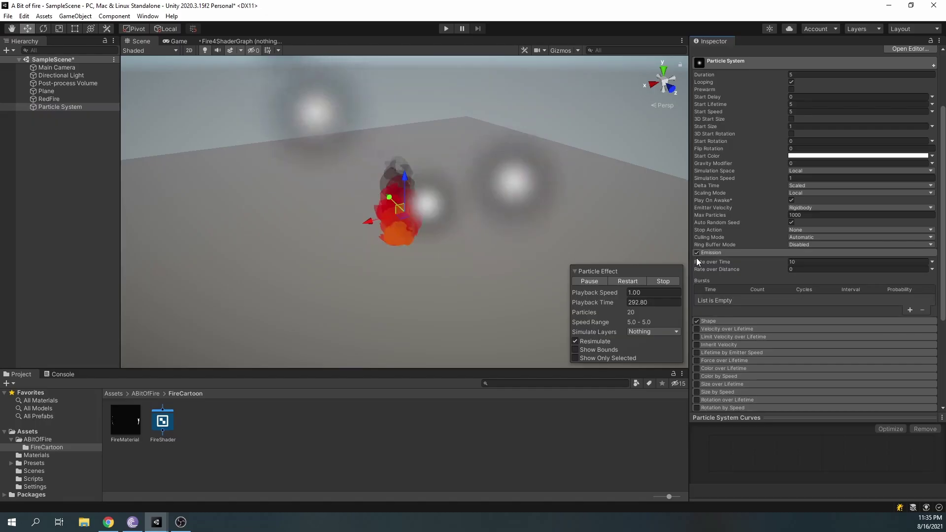
{"action": "left_click", "coordinate": [697, 253]}
{"action": "left_click", "coordinate": [700, 253]}
{"action": "left_click", "coordinate": [697, 260]}
{"action": "scroll", "coordinate": [697, 266], "scroll_direction": "down", "scroll_amount": 3}
- Rename the new particle system CartoonFire and reset its transform
{"action": "scroll", "coordinate": [788, 197], "scroll_direction": "up", "scroll_amount": 10}
{"action": "left_click", "coordinate": [813, 54]}
{"action": "type", "text": "CartoonFire"}
{"action": "key", "text": "Return"}
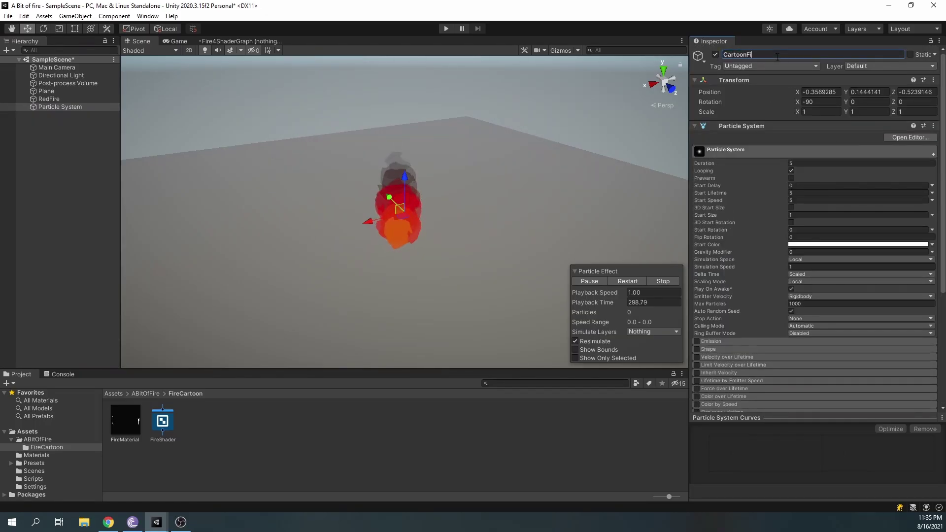
{"action": "right_click", "coordinate": [824, 80]}
{"action": "left_click", "coordinate": [837, 84]}
- Make RedFire a child of CartoonFire and set RedFire's Y position to 0
{"action": "left_click_drag", "start_coordinate": [48, 99], "coordinate": [53, 107]}
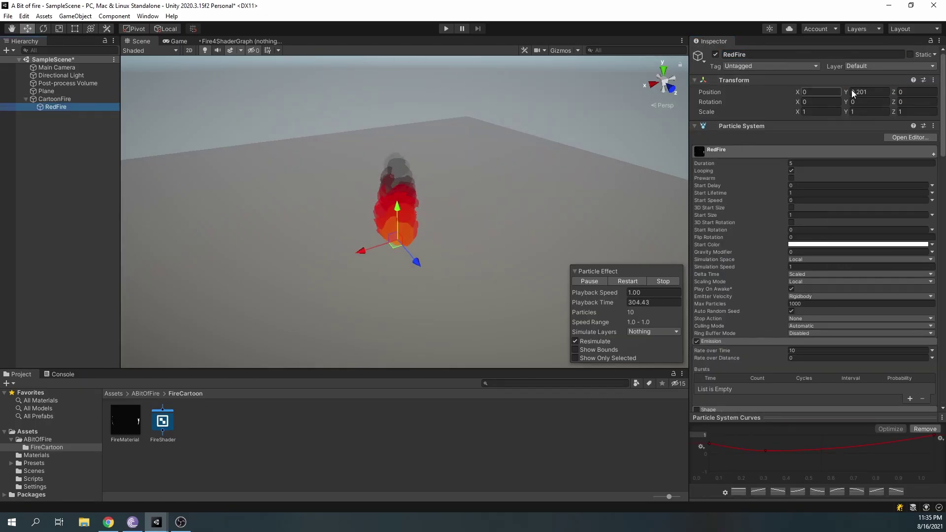
{"action": "left_click", "coordinate": [863, 92]}
{"action": "left_click_drag", "start_coordinate": [869, 93], "coordinate": [794, 97]}
{"action": "type", "text": "0"}
{"action": "left_click", "coordinate": [54, 99]}
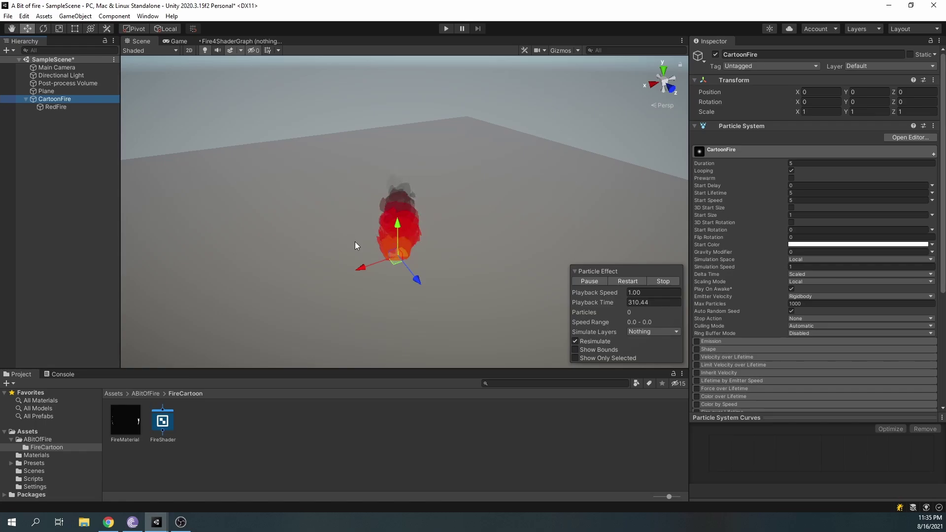
- Duplicate RedFire, name the copy OrangeFire and move it beside the original fire
{"action": "left_click", "coordinate": [78, 112]}
{"action": "left_click", "coordinate": [77, 109]}
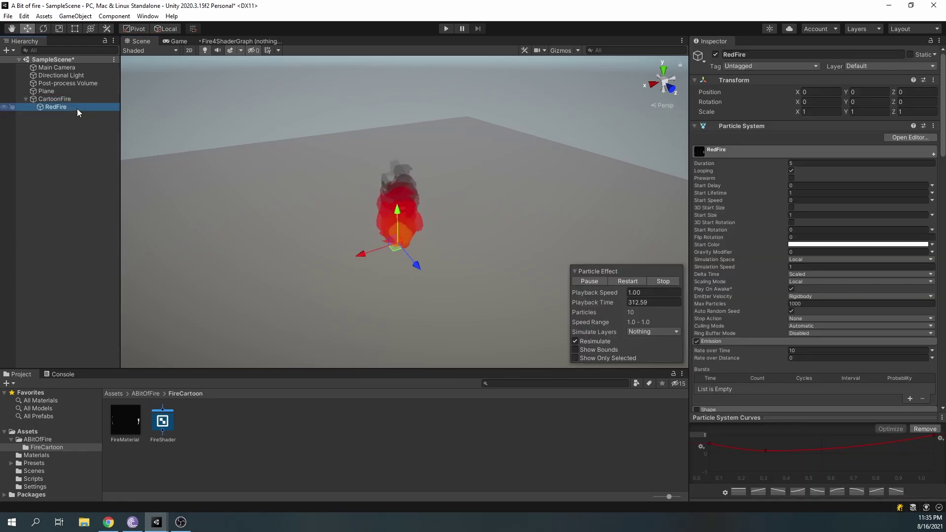
{"action": "key", "text": "ctrl+d"}
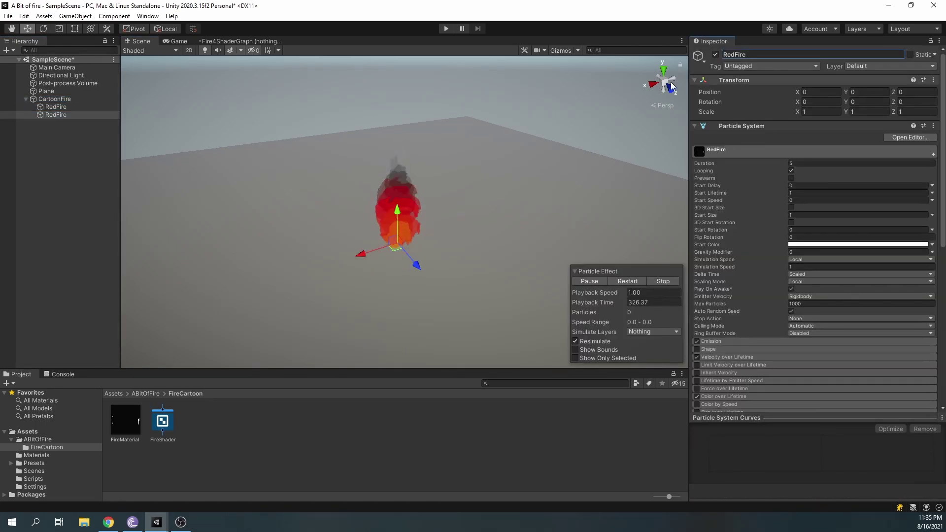
{"action": "double_click", "coordinate": [763, 54]}
{"action": "type", "text": "OrangeFire"}
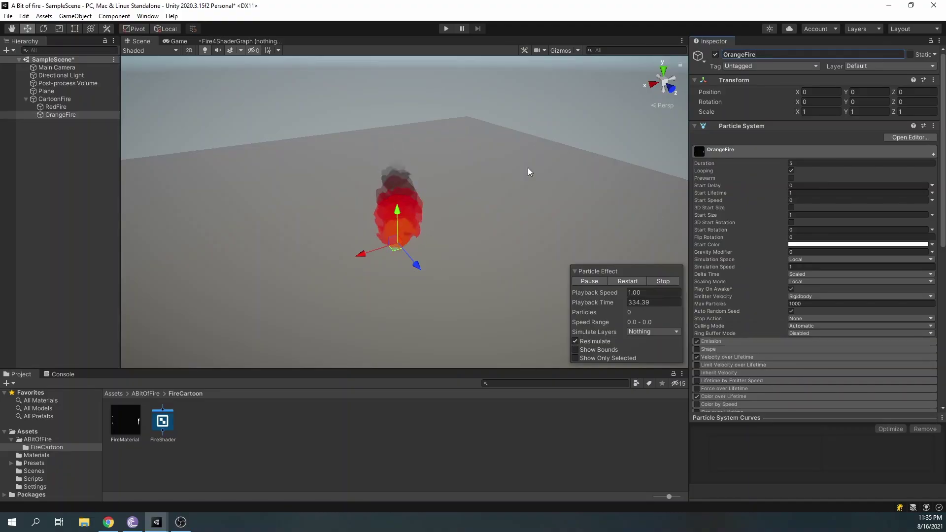
{"action": "left_click_drag", "start_coordinate": [395, 246], "coordinate": [459, 251]}
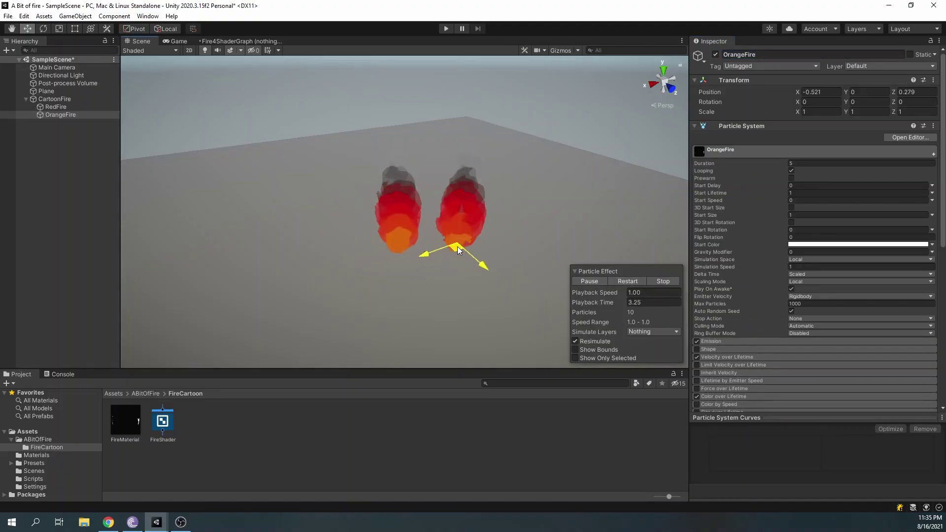
- Change OrangeFire's Color over Lifetime to an opaque gradient from yellow-orange through orange D4942B to black
{"action": "scroll", "coordinate": [776, 284], "scroll_direction": "down", "scroll_amount": 4}
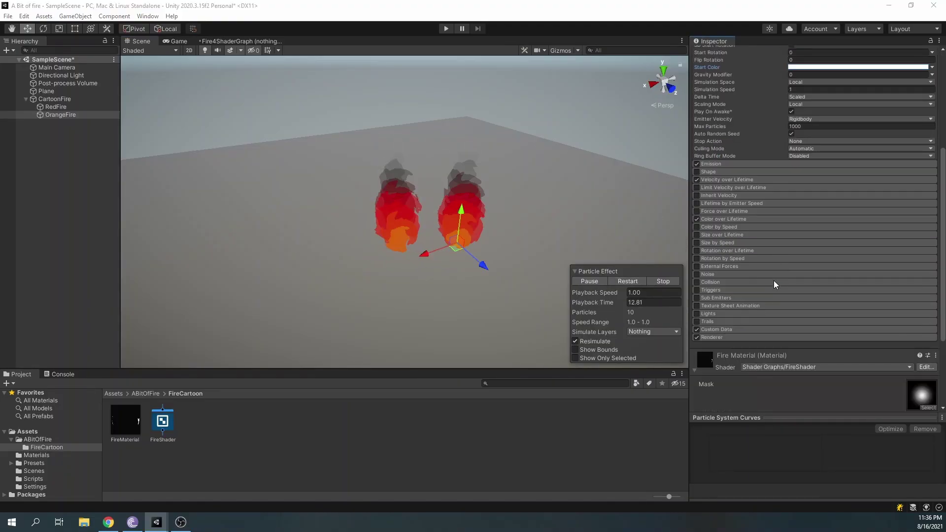
{"action": "left_click", "coordinate": [717, 219]}
{"action": "left_click", "coordinate": [859, 228]}
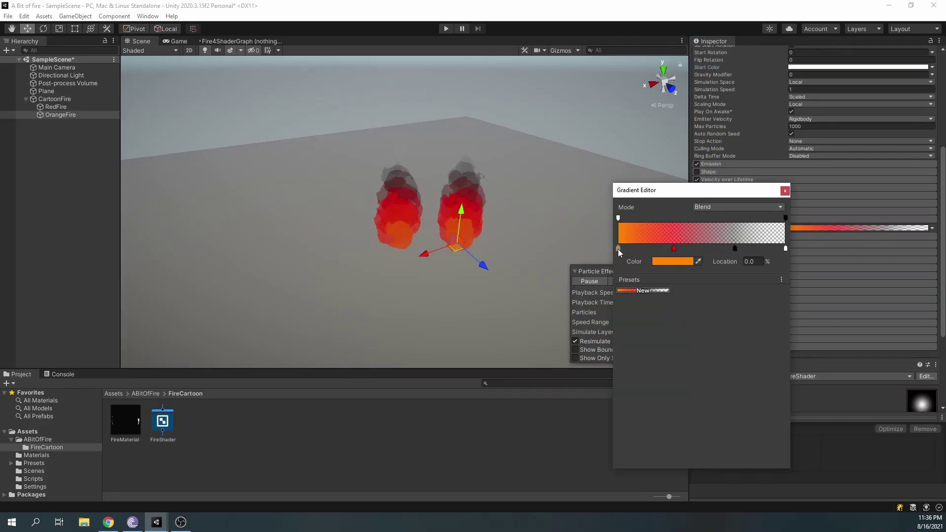
{"action": "left_click", "coordinate": [658, 261]}
{"action": "left_click_drag", "start_coordinate": [759, 313], "coordinate": [750, 299]}
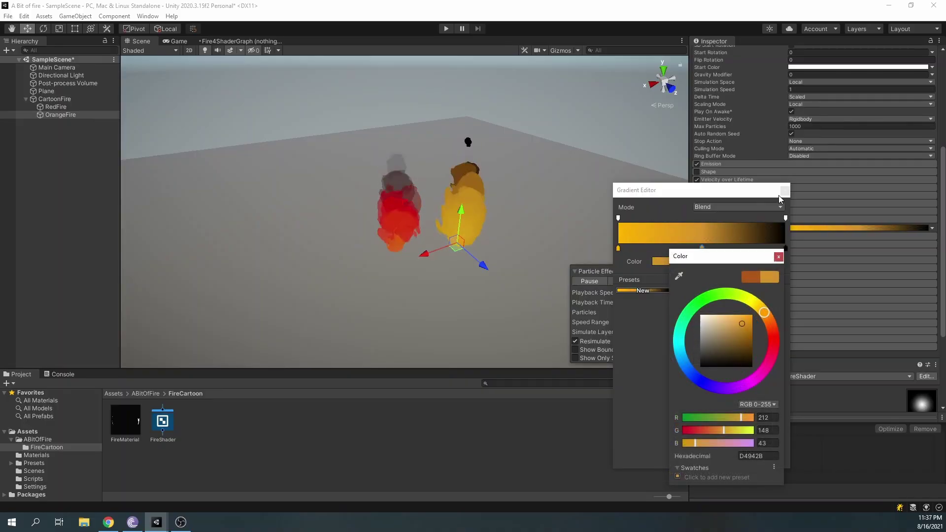
{"action": "left_click", "coordinate": [783, 191]}
- Set OrangeFire's Start Size to 0.68 and Start Lifetime to 0.7, and set its X and Z positions to 0
{"action": "scroll", "coordinate": [912, 193], "scroll_direction": "up", "scroll_amount": 5}
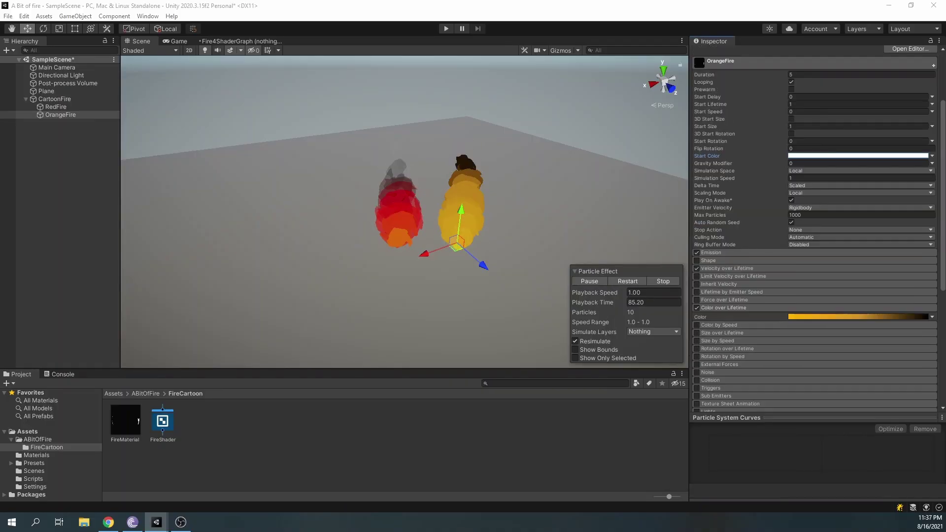
{"action": "left_click_drag", "start_coordinate": [783, 129], "coordinate": [782, 130]}
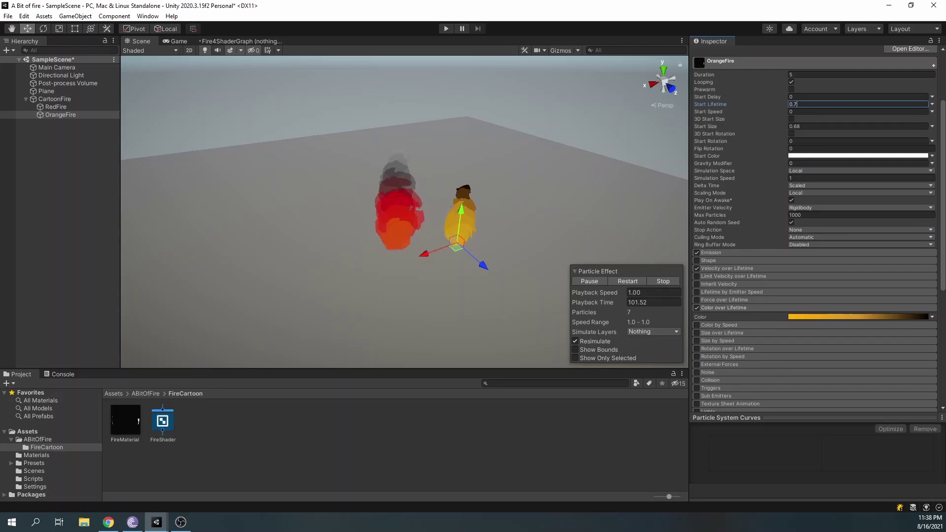
{"action": "scroll", "coordinate": [845, 94], "scroll_direction": "up", "scroll_amount": 3}
{"action": "type", "text": "0"}
{"action": "left_click", "coordinate": [916, 93]}
{"action": "type", "text": "0"}
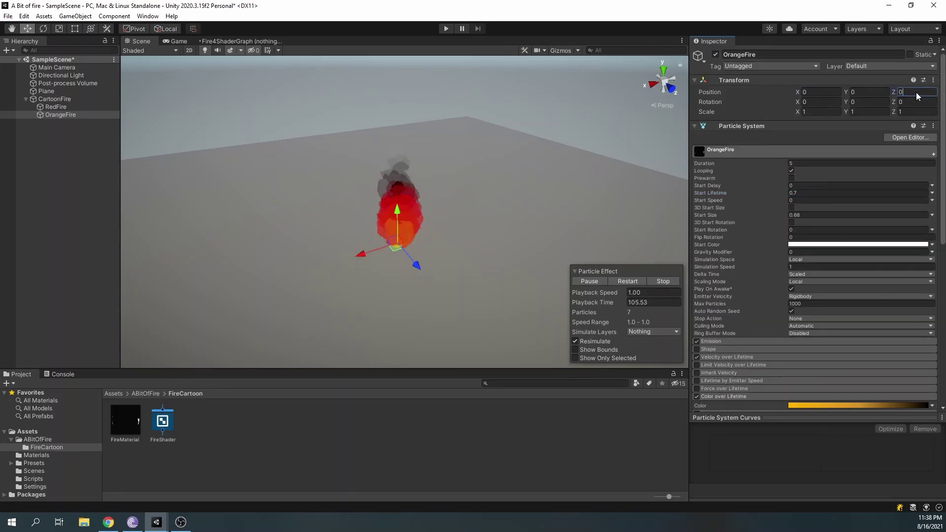
- Set Order in Layer to 1 in OrangeFire's Renderer module
{"action": "scroll", "coordinate": [794, 255], "scroll_direction": "down", "scroll_amount": 15}
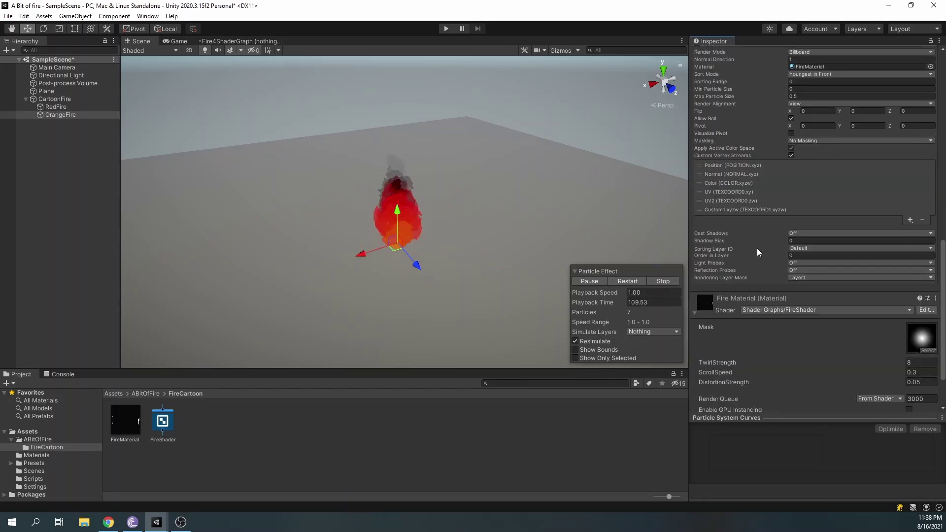
{"action": "left_click", "coordinate": [796, 255]}
{"action": "type", "text": "1"}
- Recolor OrangeFire's lifetime gradient with bright yellow F6FF00 at the start and a deeper orange in the middle
{"action": "scroll", "coordinate": [808, 245], "scroll_direction": "up", "scroll_amount": 12}
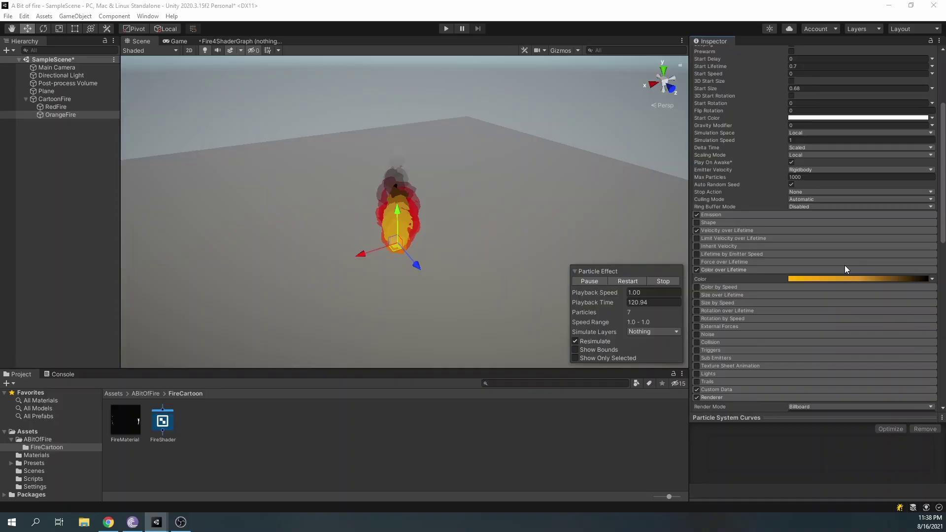
{"action": "left_click", "coordinate": [802, 279]}
{"action": "left_click", "coordinate": [668, 261]}
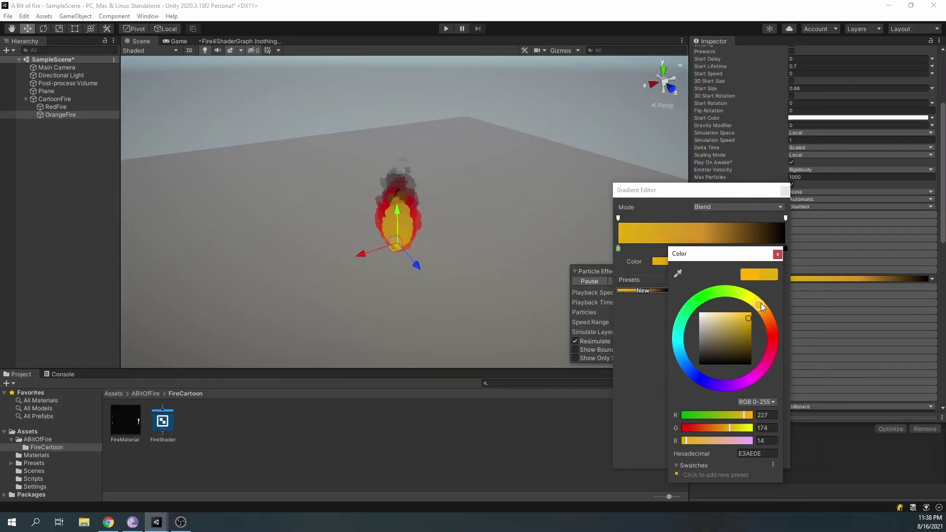
{"action": "left_click", "coordinate": [702, 248]}
{"action": "left_click", "coordinate": [673, 261]}
{"action": "left_click", "coordinate": [784, 258]}
{"action": "left_click_drag", "start_coordinate": [729, 432], "coordinate": [753, 425]}
{"action": "left_click", "coordinate": [618, 248]}
{"action": "left_click", "coordinate": [668, 261]}
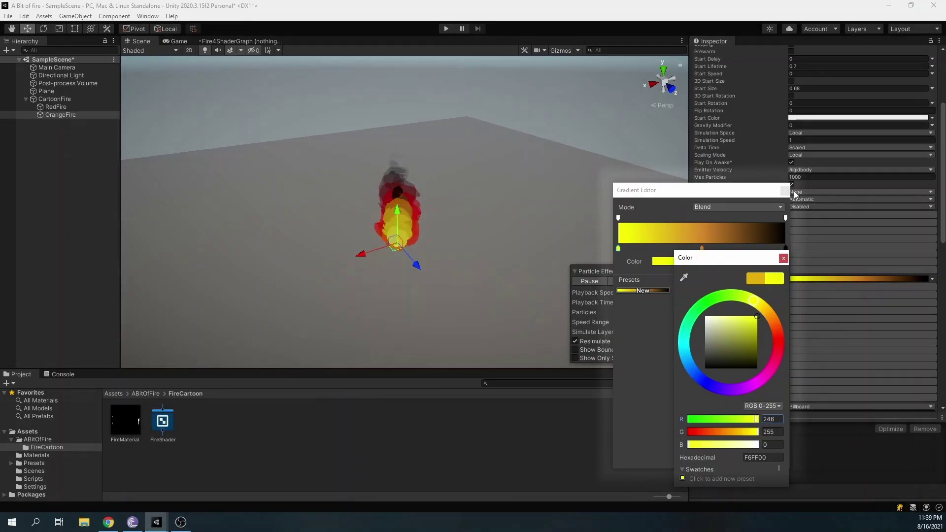
- Duplicate OrangeFire and name the copy YellowFire
{"action": "left_click", "coordinate": [74, 115]}
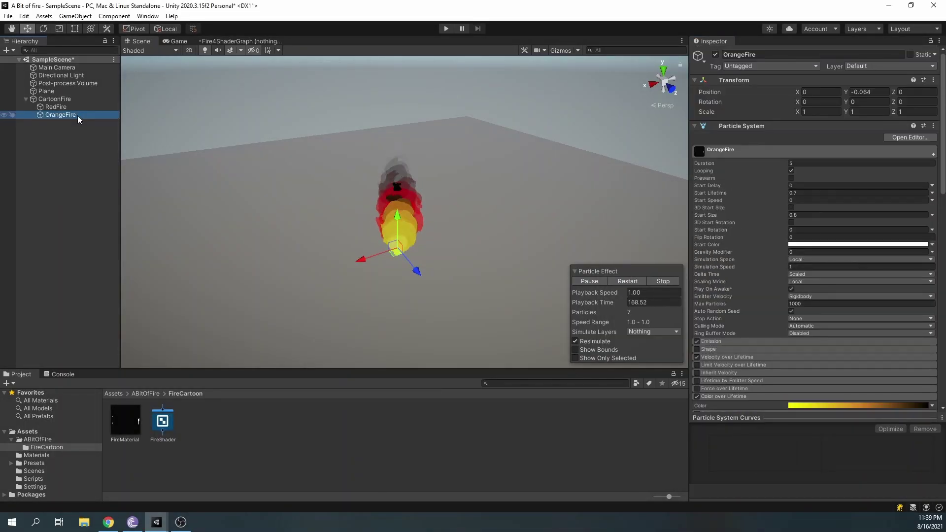
{"action": "key", "text": "ctrl+d"}
{"action": "left_click", "coordinate": [792, 54]}
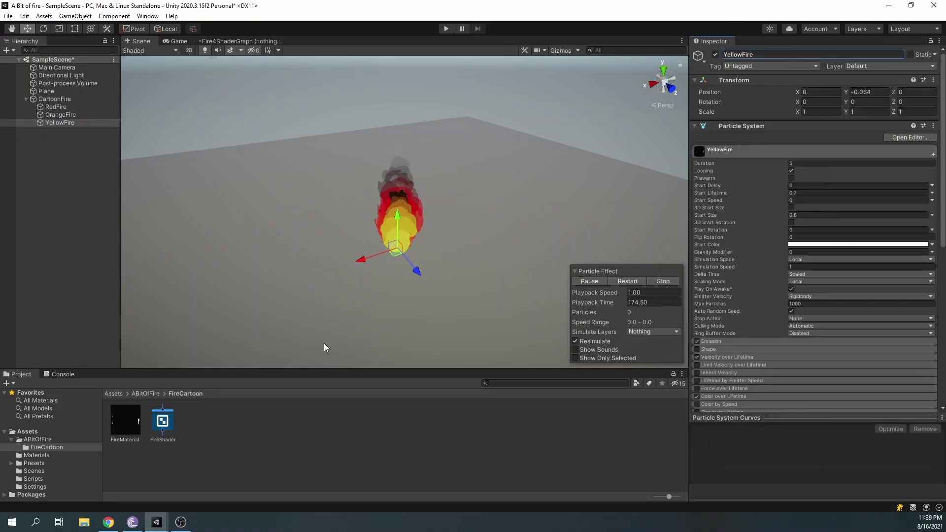
- Duplicate the FireShader graph asset and name the copy Additive FireShader
{"action": "left_click", "coordinate": [200, 437]}
{"action": "left_click", "coordinate": [165, 419]}
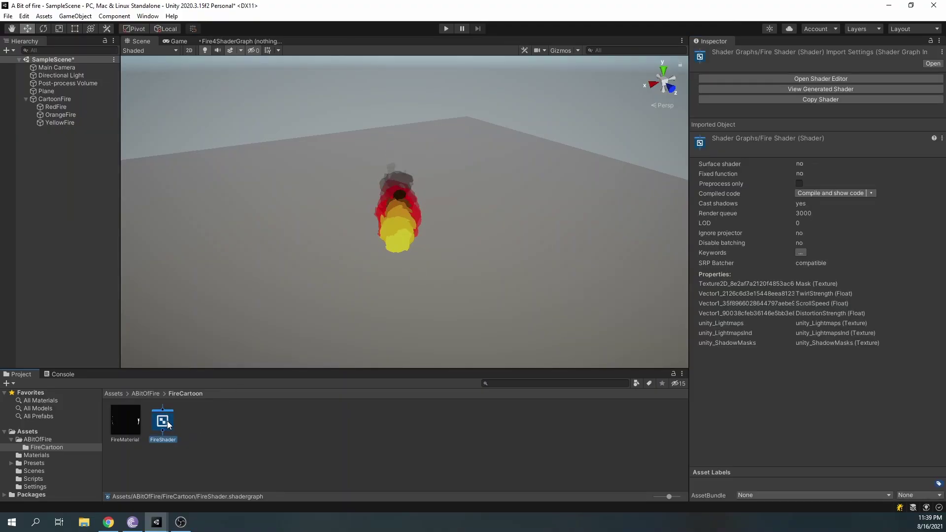
{"action": "key", "text": "ctrl+d"}
{"action": "left_click", "coordinate": [161, 440]}
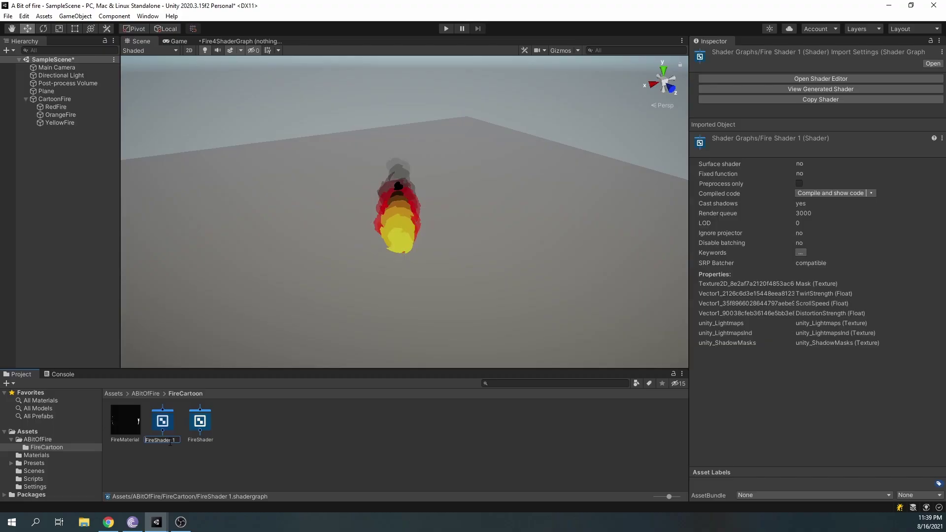
{"action": "key", "text": "Home"}
{"action": "type", "text": "Additive"}
{"action": "key", "text": "Return"}
{"action": "scroll", "coordinate": [127, 437], "scroll_direction": "down", "scroll_amount": 5, "text": "ctrl"}
{"action": "left_click", "coordinate": [177, 404]}
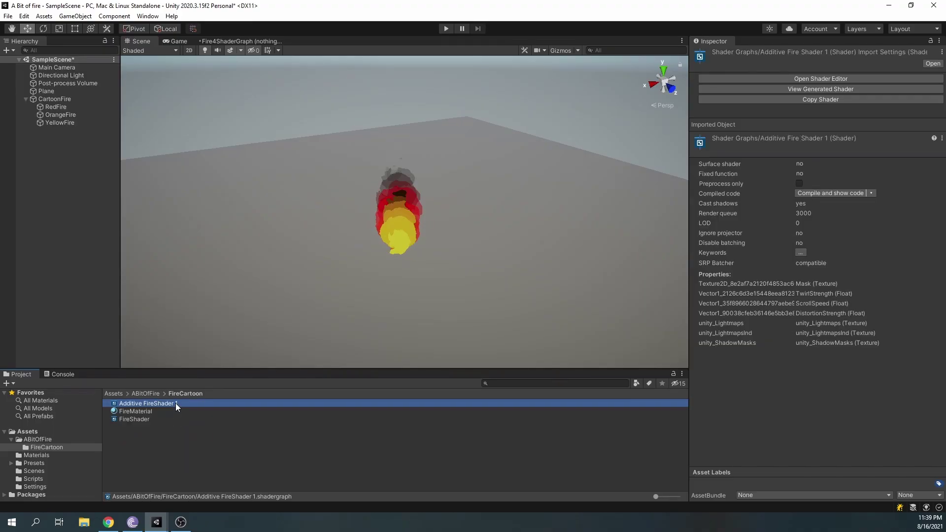
{"action": "left_click", "coordinate": [181, 404]}
{"action": "key", "text": "BackSpace"}
{"action": "key", "text": "BackSpace"}
{"action": "key", "text": "Return"}
- Open Additive FireShader, set its Blend mode to Additive and save the graph
{"action": "double_click", "coordinate": [148, 403]}
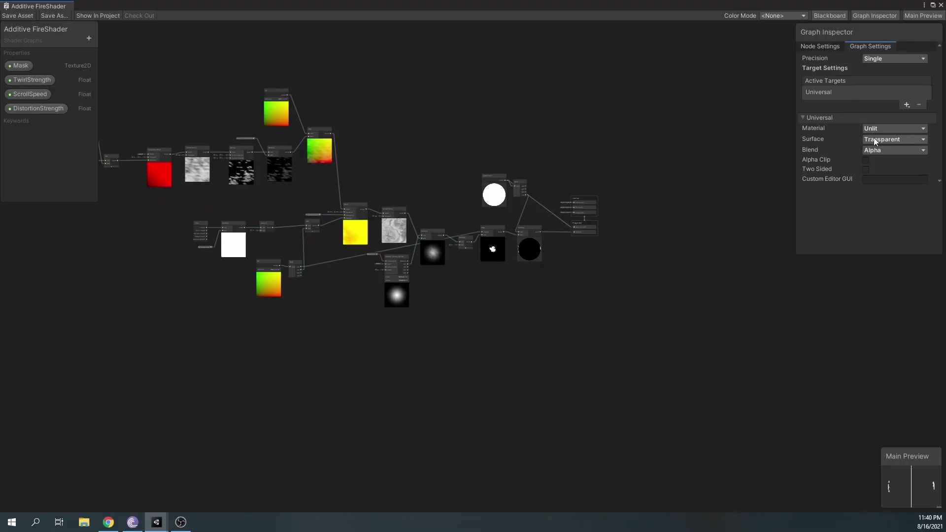
{"action": "left_click", "coordinate": [880, 150]}
{"action": "left_click", "coordinate": [888, 183]}
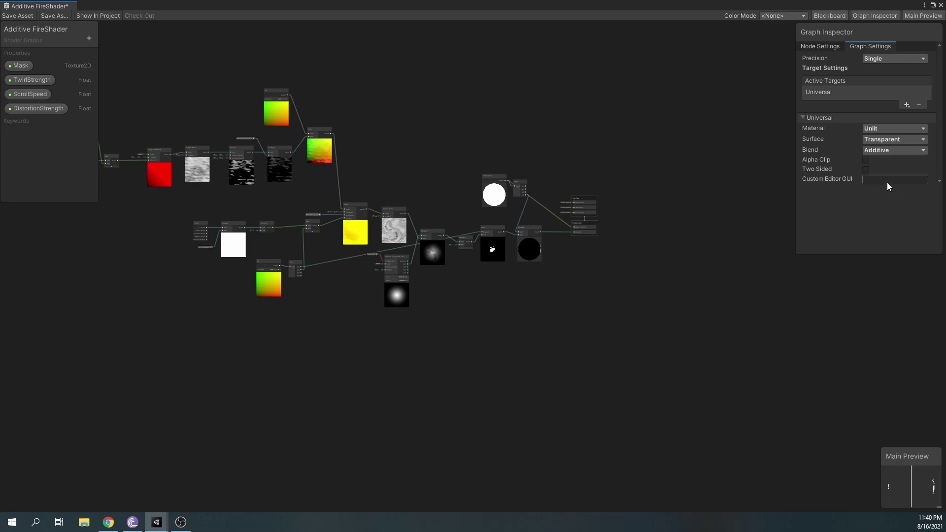
{"action": "left_click", "coordinate": [20, 19]}
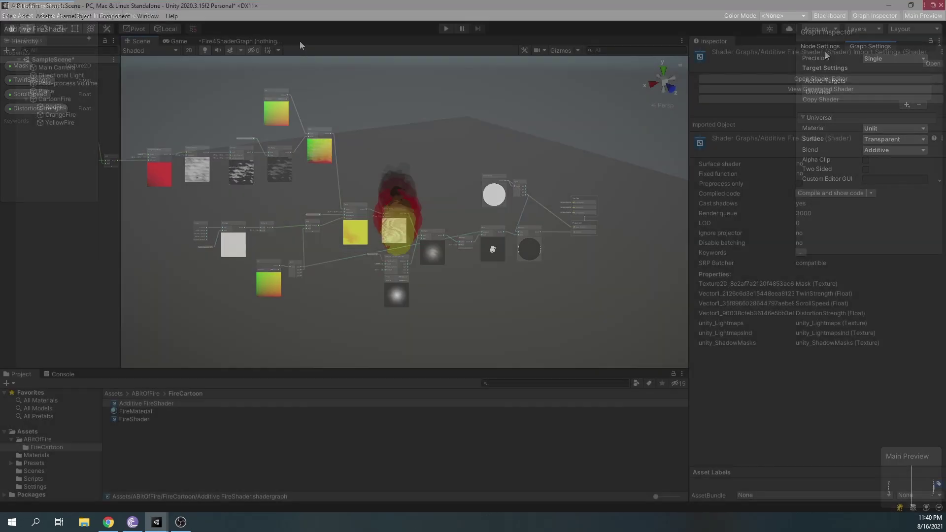
- Duplicate FireMaterial as Additive FireMaterial and assign the Additive FireShader to it
{"action": "left_click", "coordinate": [138, 411]}
{"action": "key", "text": "F2"}
{"action": "type", "text": "Additive FireMaterial 1"}
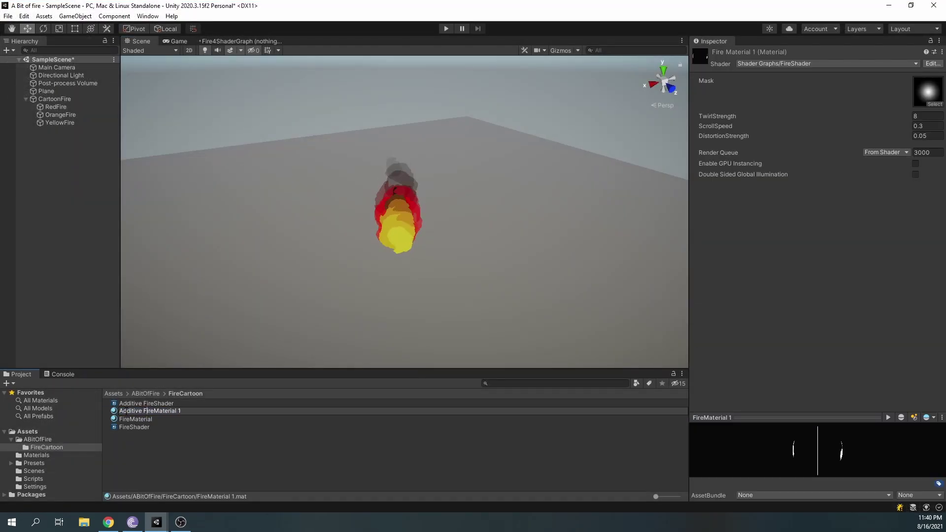
{"action": "key", "text": "Return"}
{"action": "left_click", "coordinate": [173, 404]}
{"action": "left_click_drag", "start_coordinate": [161, 411], "coordinate": [799, 316]}
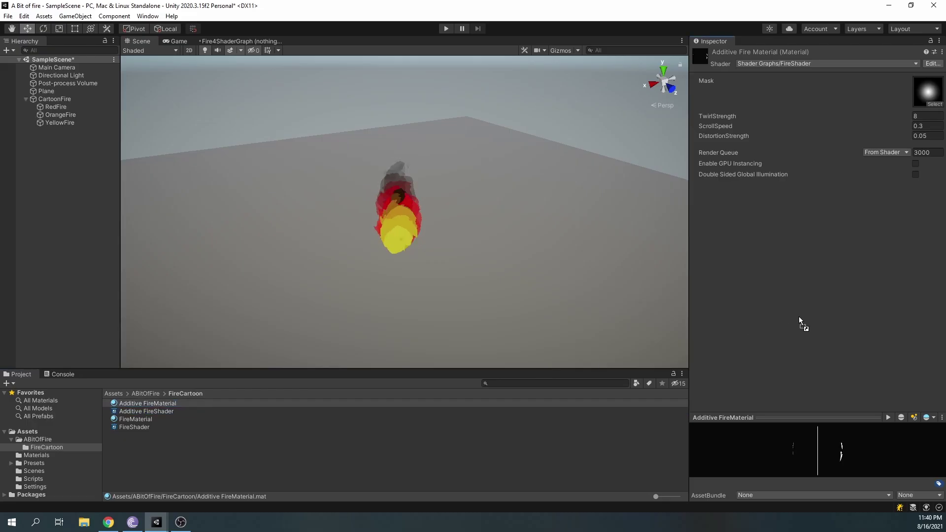
- Assign Additive FireMaterial to the YellowFire particle system
{"action": "left_click", "coordinate": [68, 123]}
{"action": "scroll", "coordinate": [770, 234], "scroll_direction": "down", "scroll_amount": 10}
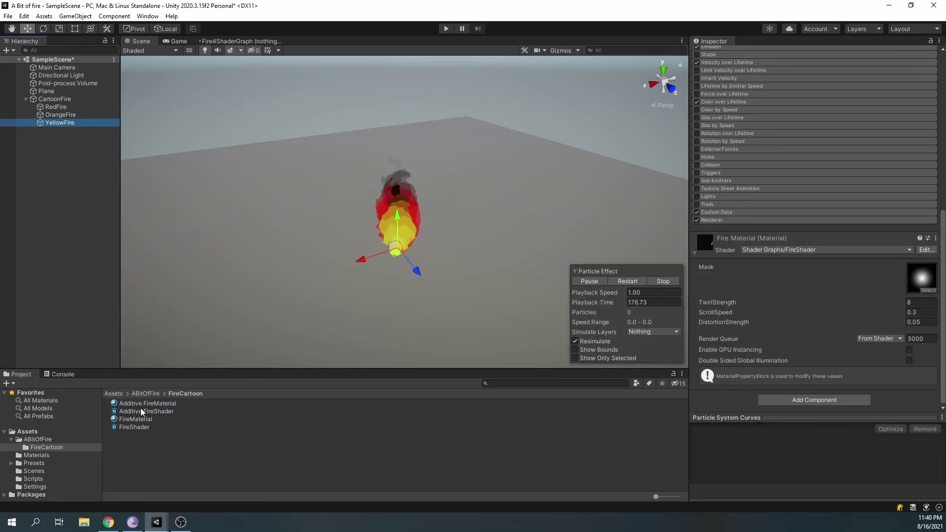
{"action": "left_click_drag", "start_coordinate": [143, 404], "coordinate": [731, 397]}
- Set Order in Layer to 2 in YellowFire's Renderer module
{"action": "scroll", "coordinate": [807, 329], "scroll_direction": "down", "scroll_amount": 5}
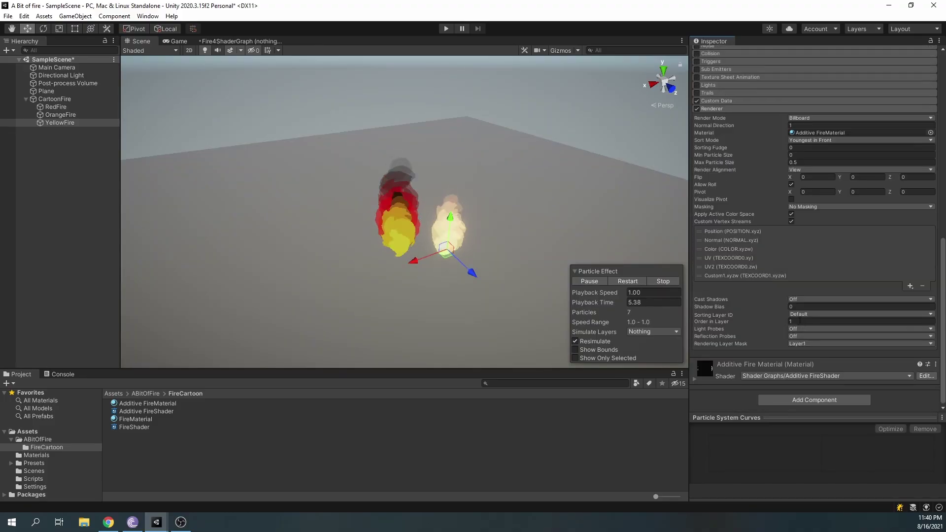
{"action": "left_click", "coordinate": [800, 321]}
{"action": "type", "text": "2"}
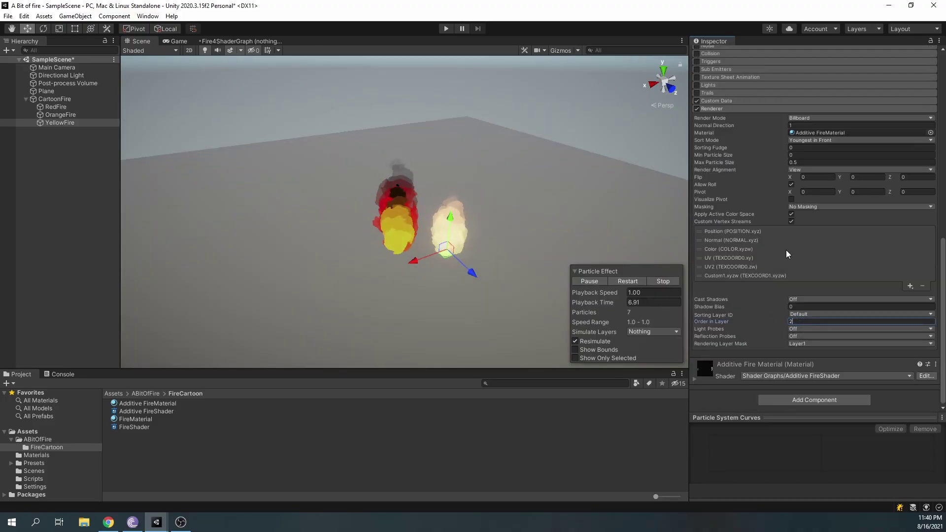
- Set YellowFire's position to 0 on X, Y and Z
{"action": "scroll", "coordinate": [787, 251], "scroll_direction": "up", "scroll_amount": 15}
{"action": "left_click", "coordinate": [816, 93]}
{"action": "type", "text": "0"}
{"action": "left_click", "coordinate": [869, 91]}
{"action": "type", "text": "0"}
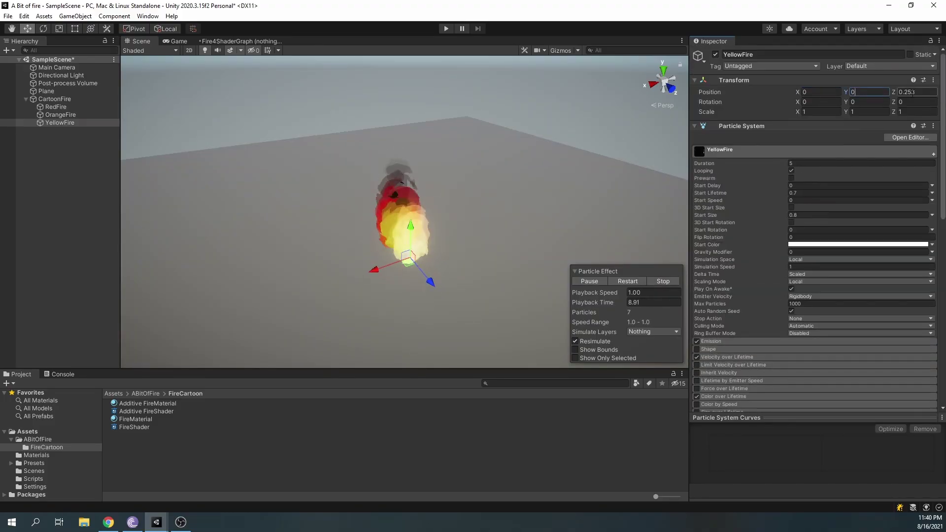
{"action": "left_click", "coordinate": [916, 93]}
{"action": "type", "text": "0"}
- Disable the Color over Lifetime module on the YellowFire particle system
{"action": "scroll", "coordinate": [790, 257], "scroll_direction": "down", "scroll_amount": 3}
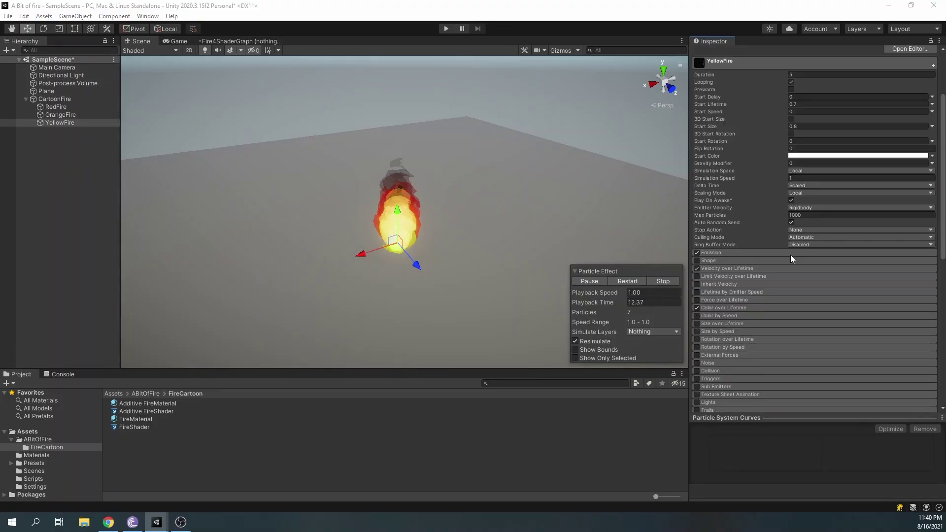
{"action": "scroll", "coordinate": [790, 256], "scroll_direction": "down", "scroll_amount": 3}
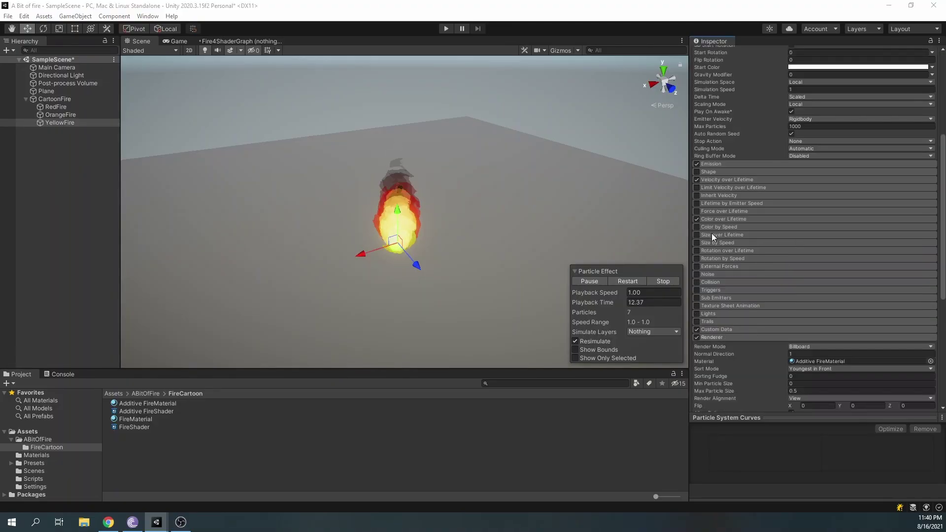
{"action": "left_click", "coordinate": [697, 219]}
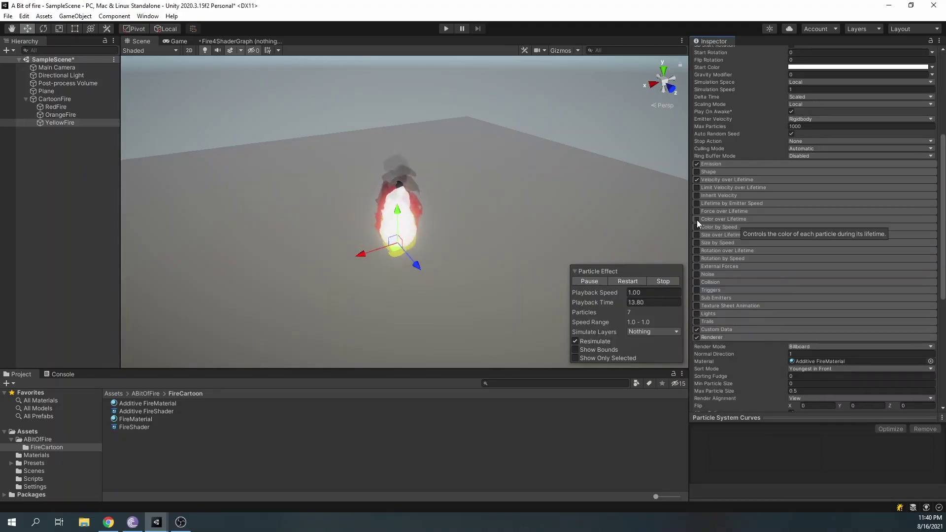
- Set YellowFire's Start Color to bright yellow, hex FFEE00
{"action": "scroll", "coordinate": [809, 206], "scroll_direction": "up", "scroll_amount": 3}
{"action": "left_click", "coordinate": [817, 156]}
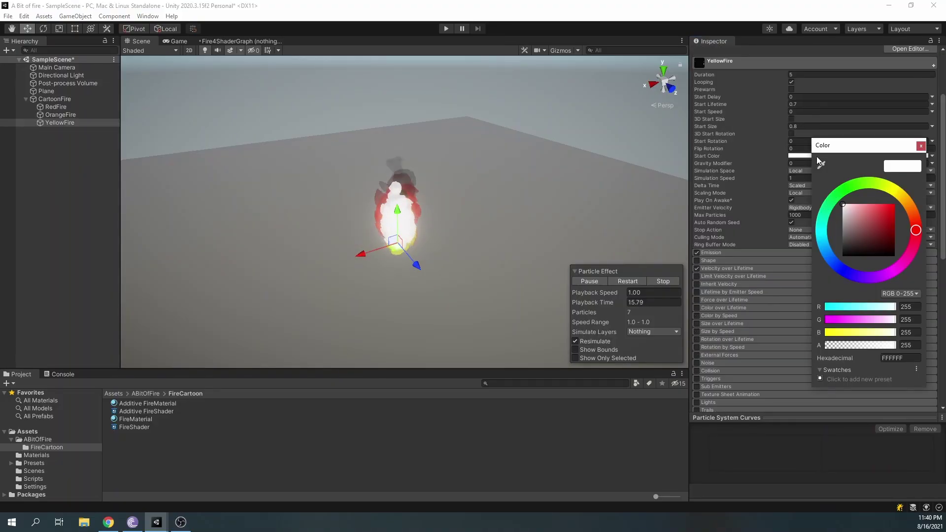
{"action": "left_click", "coordinate": [896, 191]}
{"action": "left_click_drag", "start_coordinate": [876, 218], "coordinate": [907, 190]}
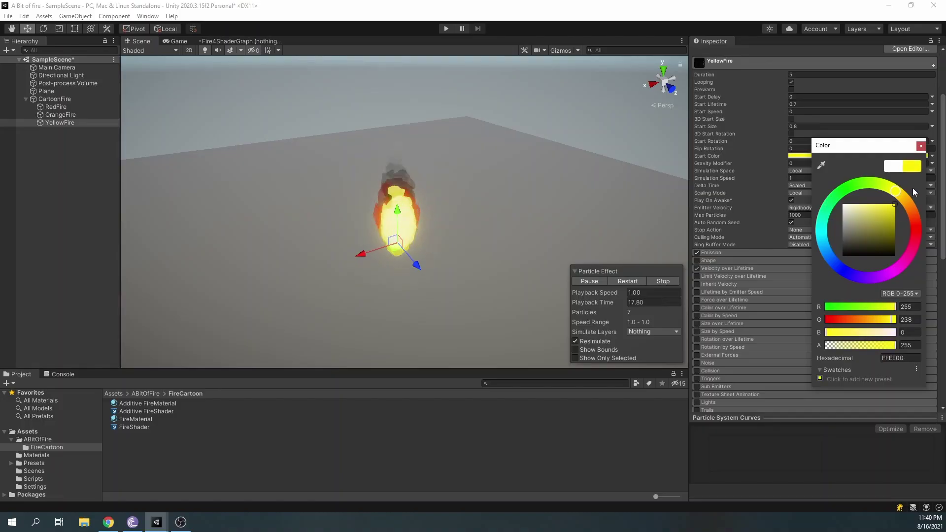
{"action": "left_click", "coordinate": [921, 146]}
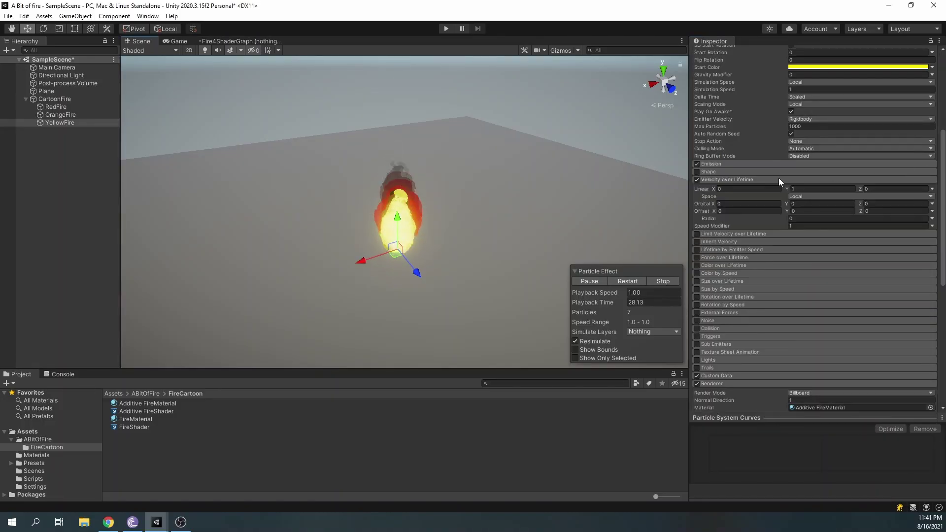
- Reduce YellowFire's Start Size to 0.5
{"action": "scroll", "coordinate": [779, 178], "scroll_direction": "up", "scroll_amount": 3}
{"action": "left_click_drag", "start_coordinate": [773, 126], "coordinate": [769, 127]}
{"action": "left_click", "coordinate": [800, 127]}
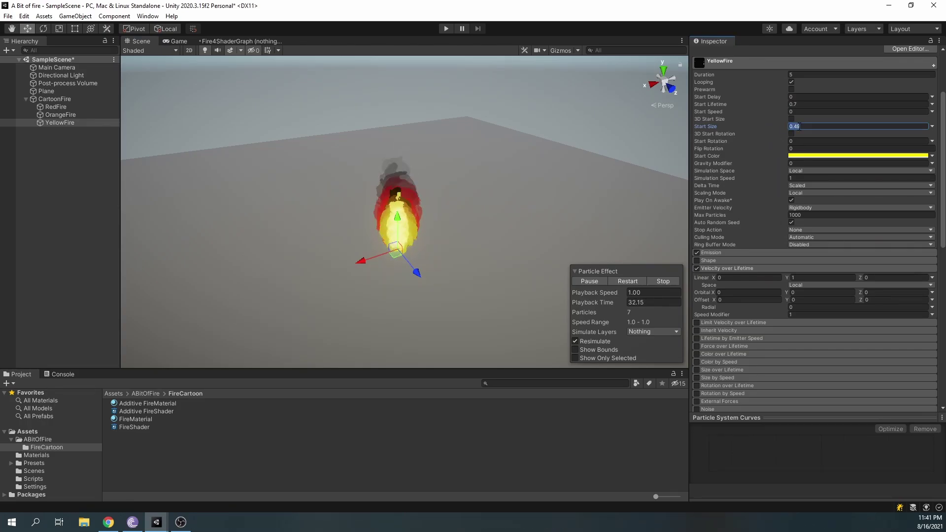
{"action": "type", "text": "0.5"}
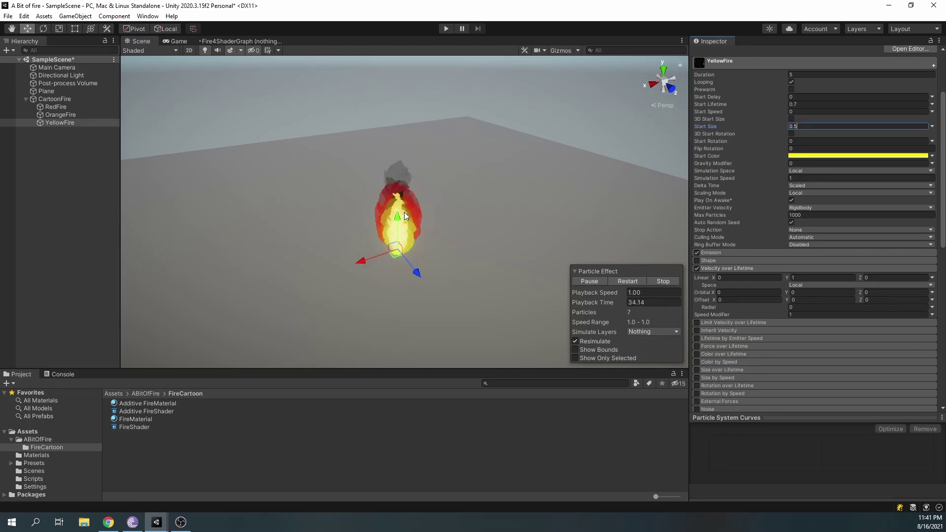